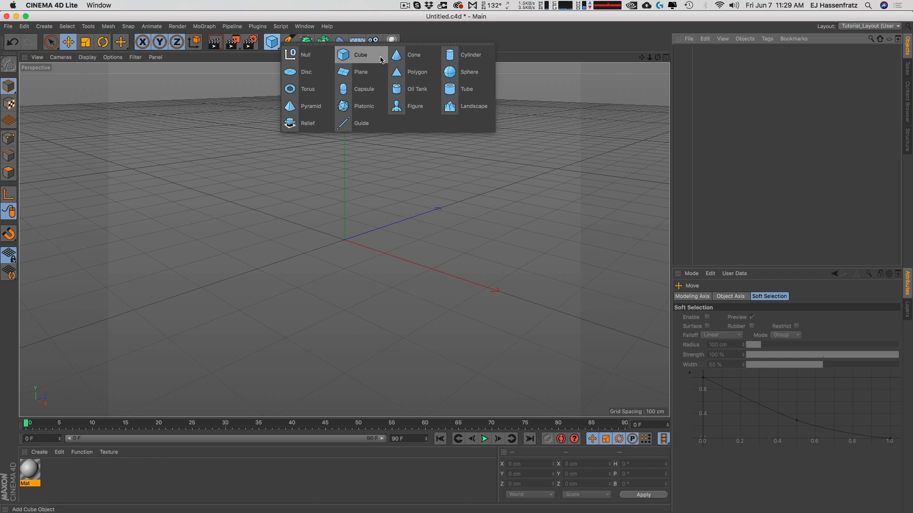
# Draw a closed three-point Bezier spline around the origin with the Pen tool and shift its starting point slightly outward.
pyautogui.click(289, 45)
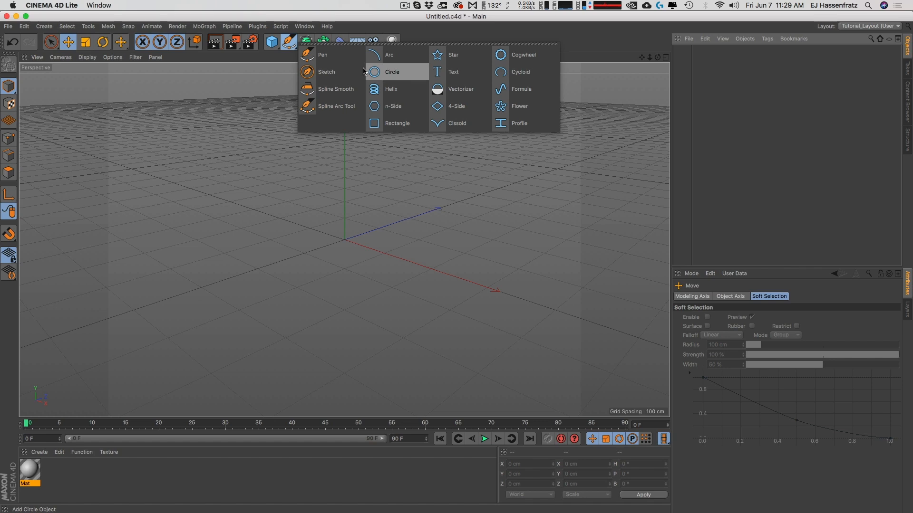
pyautogui.click(322, 55)
pyautogui.moveTo(281, 184); pyautogui.dragTo(341, 145)
pyautogui.moveTo(475, 178); pyautogui.dragTo(473, 213)
pyautogui.moveTo(327, 312); pyautogui.dragTo(279, 297)
pyautogui.click(281, 185)
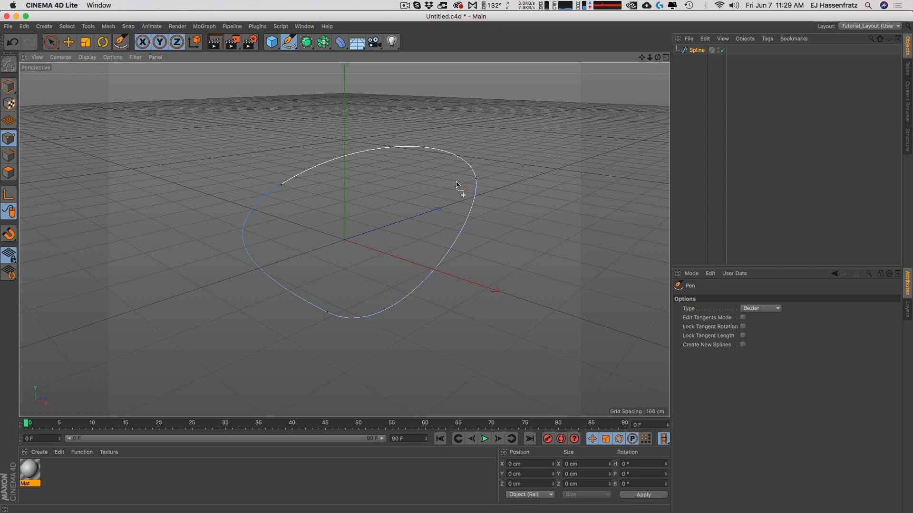
pyautogui.click(280, 185)
pyautogui.moveTo(276, 184); pyautogui.dragTo(264, 181)
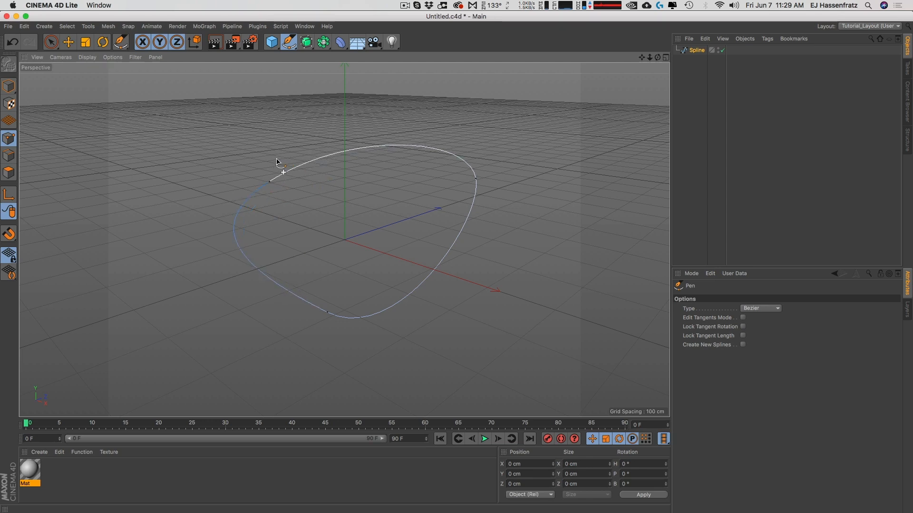
# Add an Extrude generator and make the closed spline its child.
pyautogui.click(270, 44)
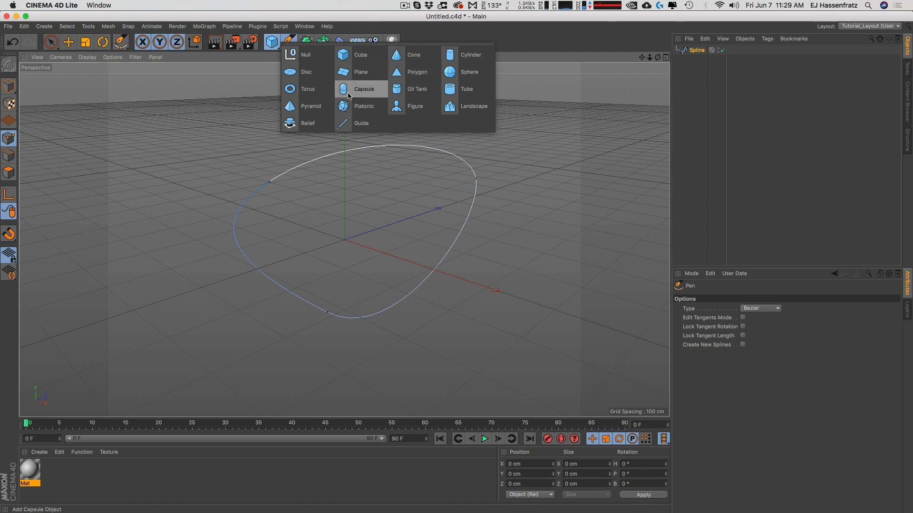
pyautogui.click(289, 43)
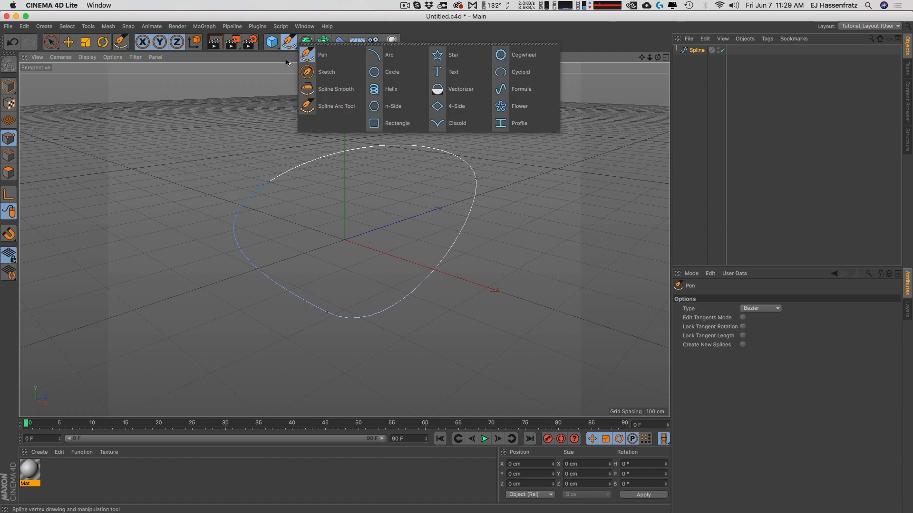
pyautogui.click(304, 43)
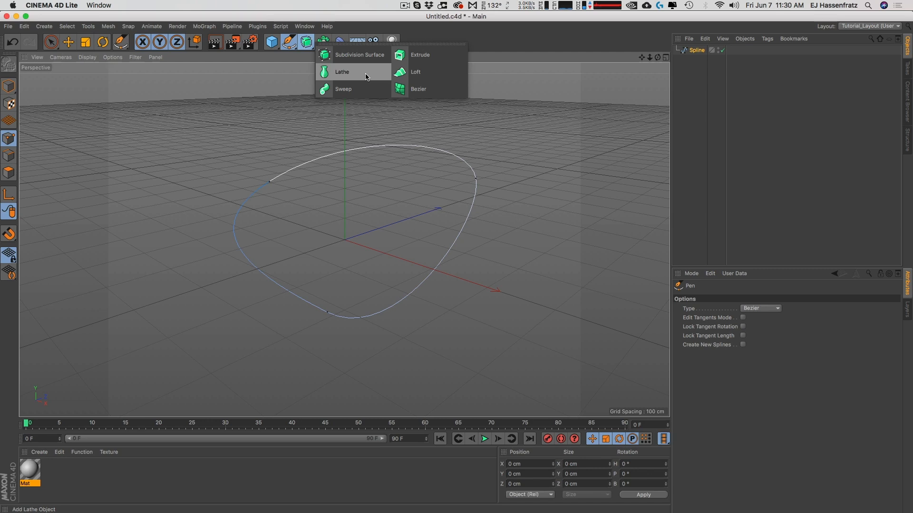
pyautogui.click(414, 60)
pyautogui.moveTo(696, 60); pyautogui.dragTo(700, 51)
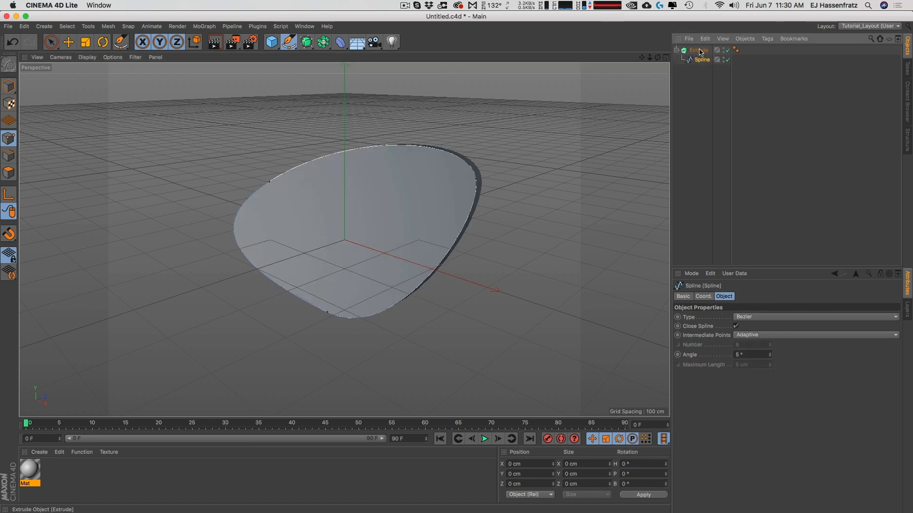
# Render the active view to check the extruded shape from a slightly different angle.
pyautogui.moveTo(658, 58); pyautogui.dragTo(262, 50)
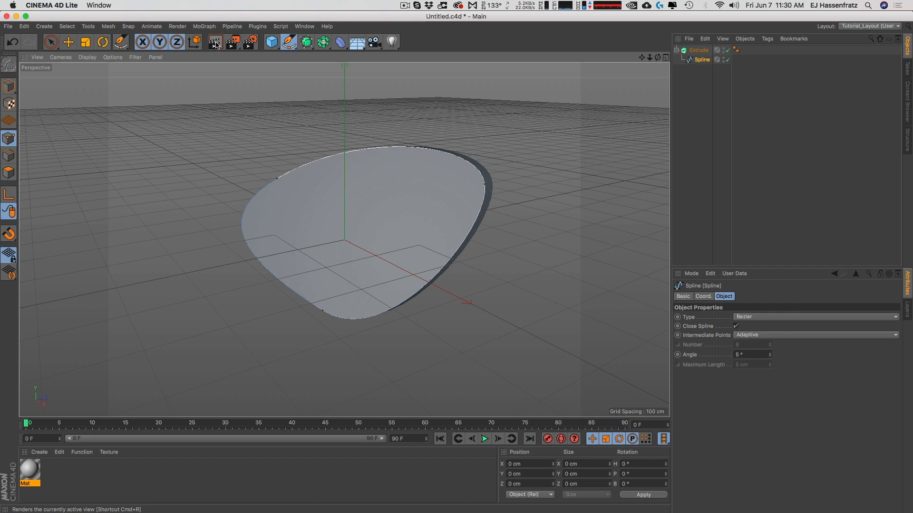
pyautogui.click(215, 43)
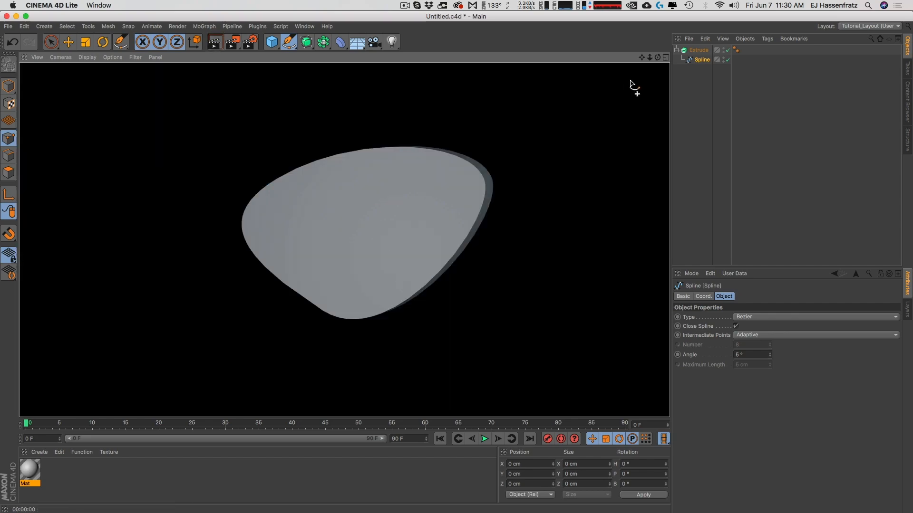
pyautogui.moveTo(657, 57); pyautogui.dragTo(640, 145)
pyautogui.moveTo(294, 47); pyautogui.dragTo(398, 157)
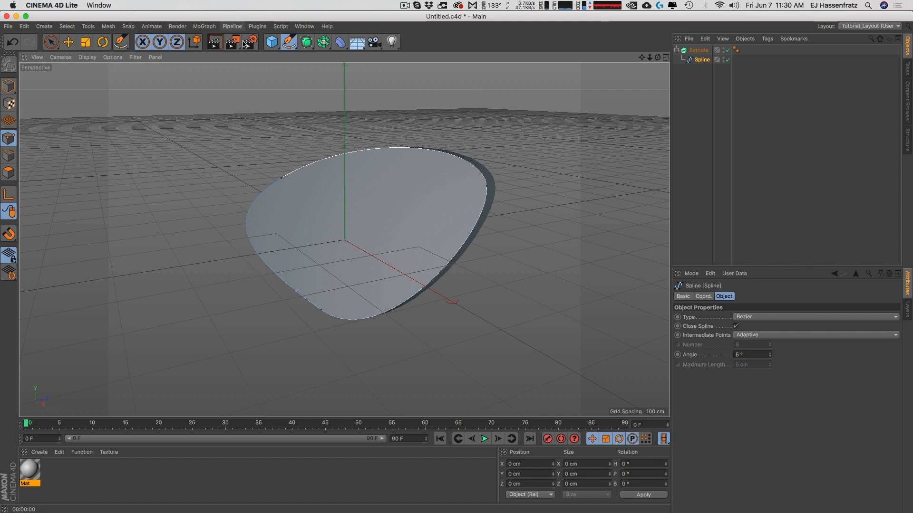
pyautogui.click(305, 51)
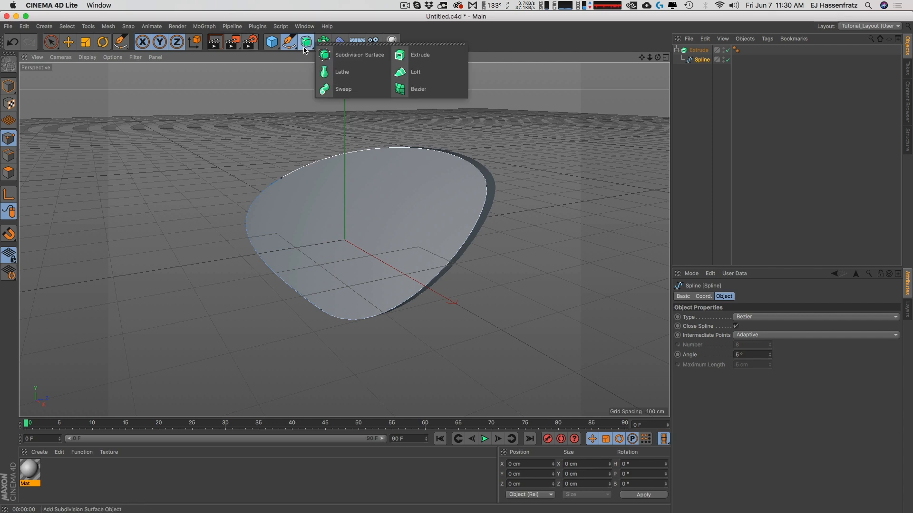
pyautogui.click(323, 42)
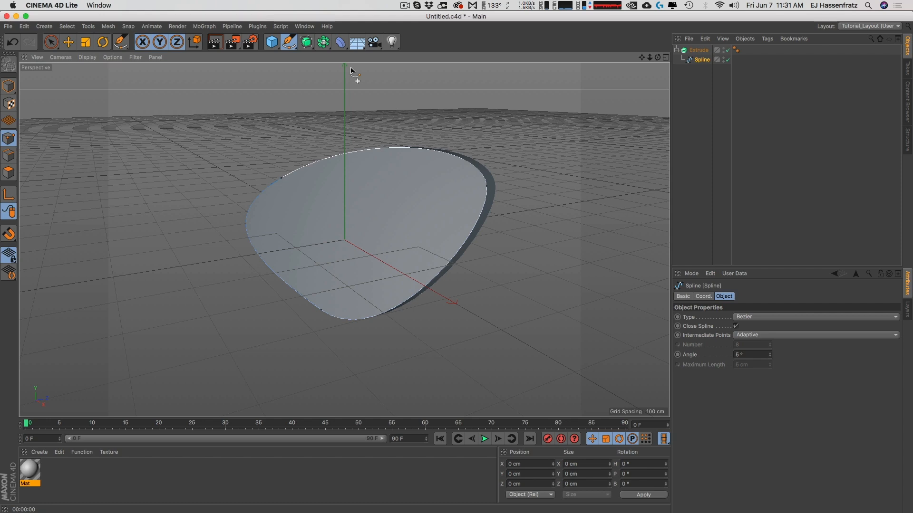
pyautogui.click(271, 42)
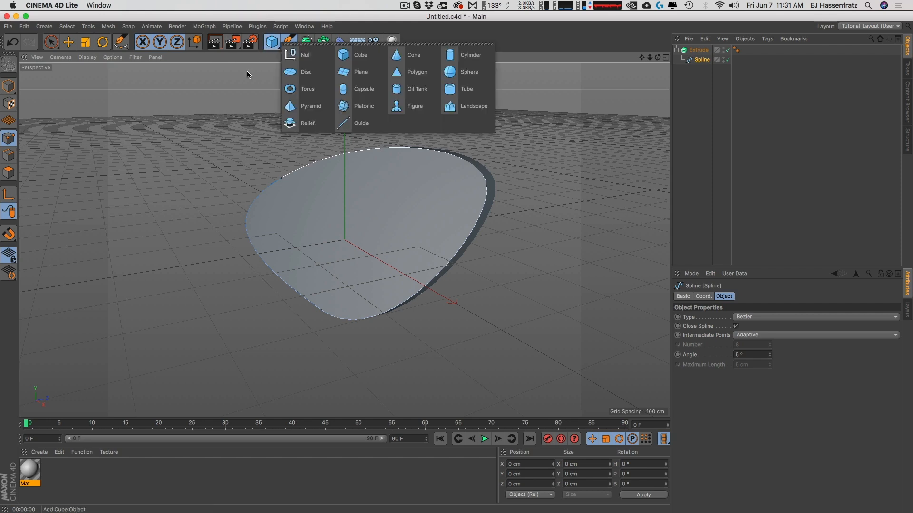
pyautogui.click(289, 42)
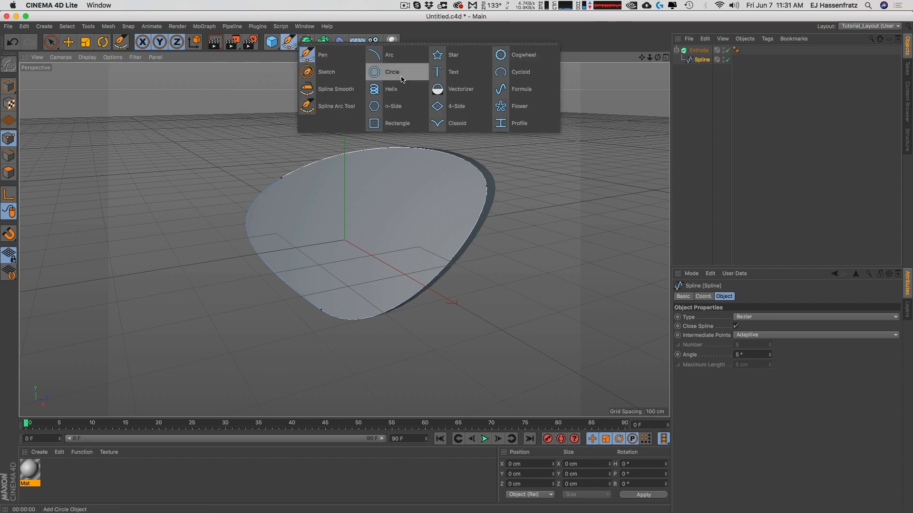
pyautogui.click(247, 165)
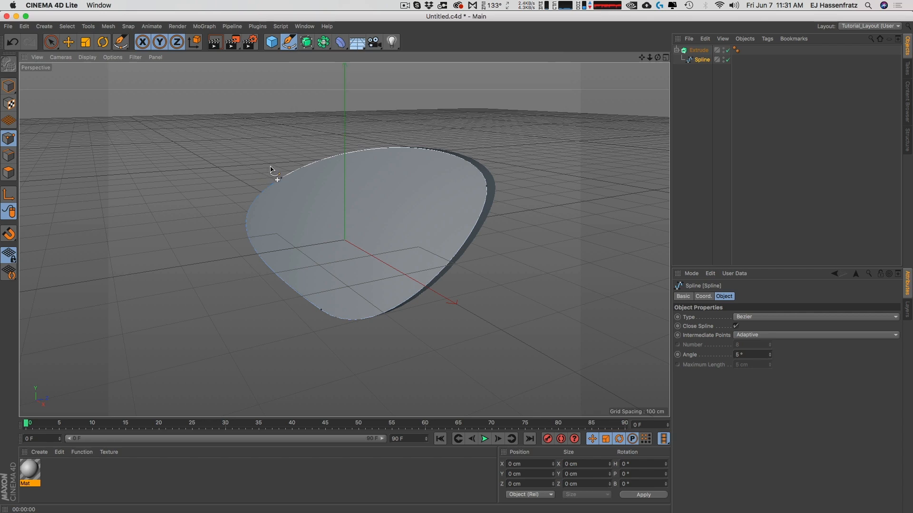
pyautogui.click(341, 49)
pyautogui.click(357, 42)
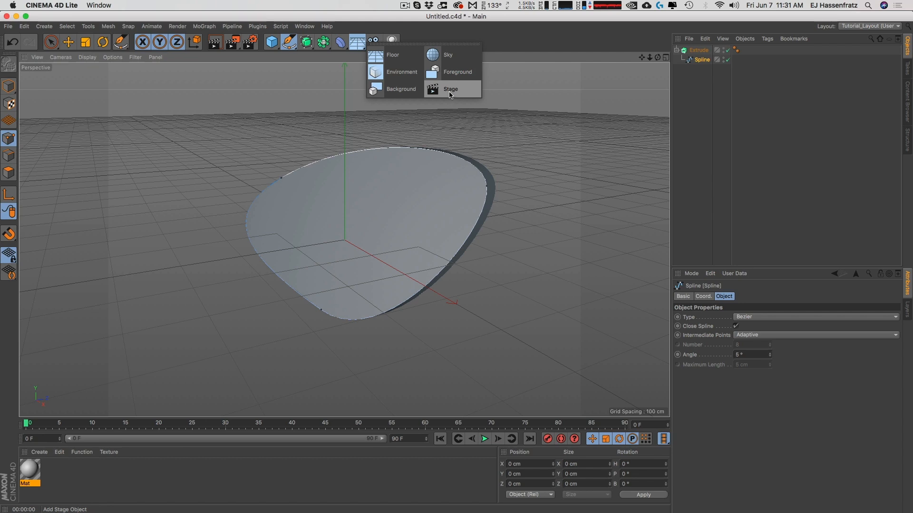
# Add a camera, look through it in the viewport and set its focal length to 36.8 mm.
pyautogui.moveTo(448, 92); pyautogui.dragTo(414, 61)
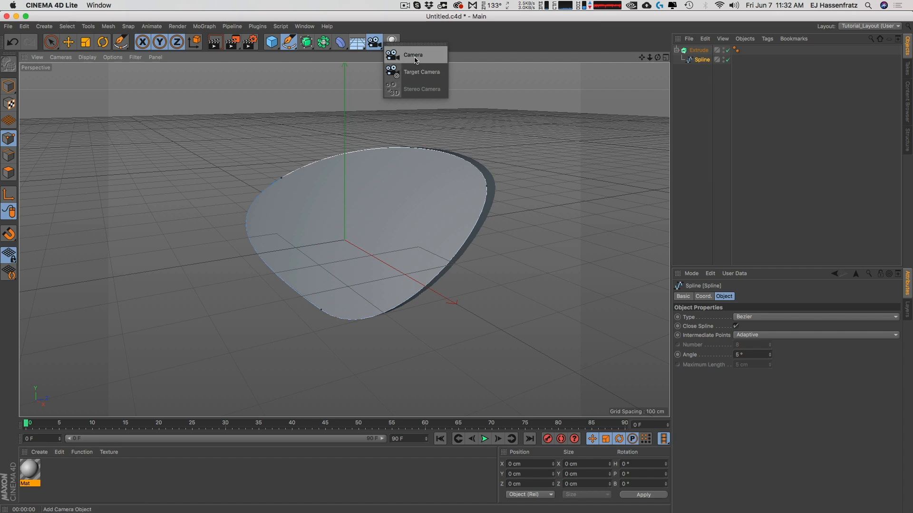
pyautogui.click(415, 60)
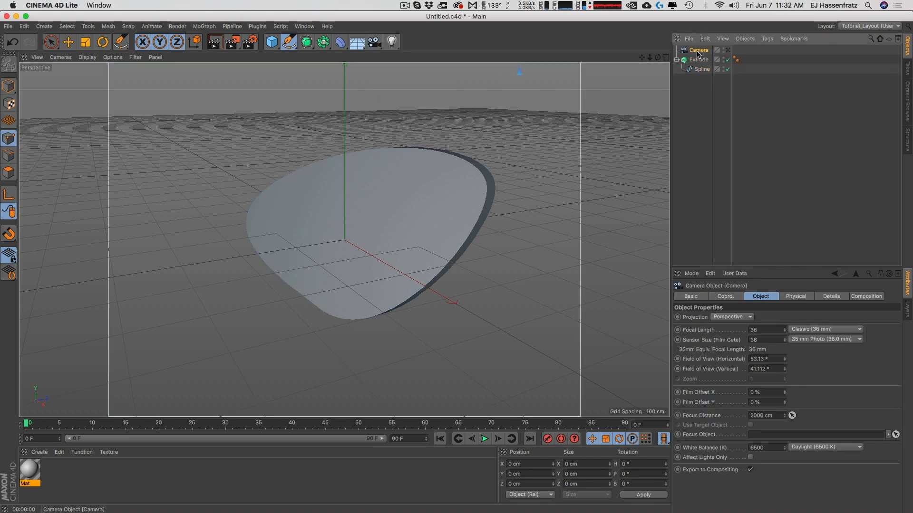
pyautogui.moveTo(784, 330)
pyautogui.mouseDown()
pyautogui.moveTo(784, 340)
pyautogui.moveTo(785, 314)
pyautogui.moveTo(785, 327)
pyautogui.mouseUp()
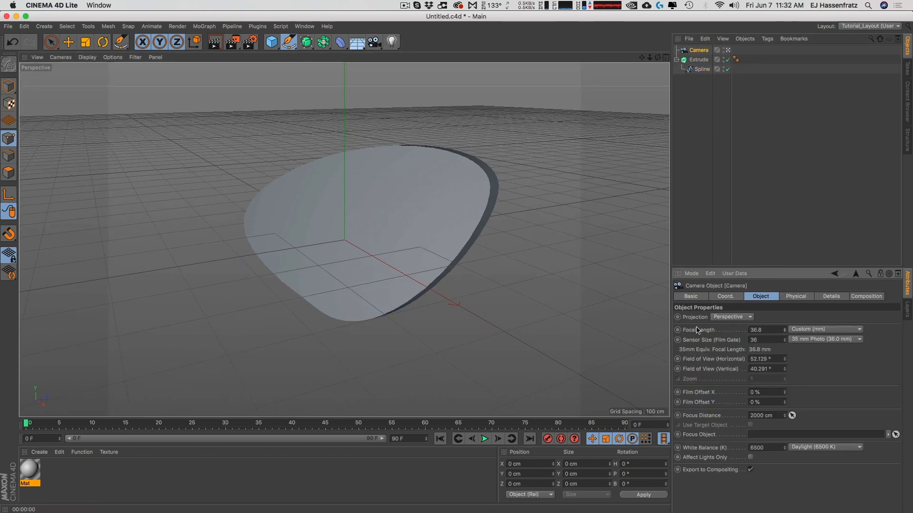
pyautogui.click(392, 42)
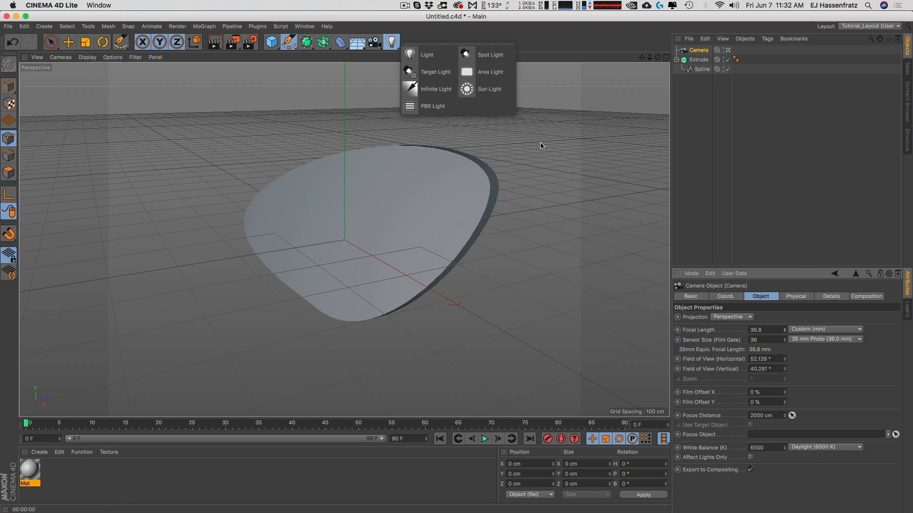
pyautogui.click(516, 168)
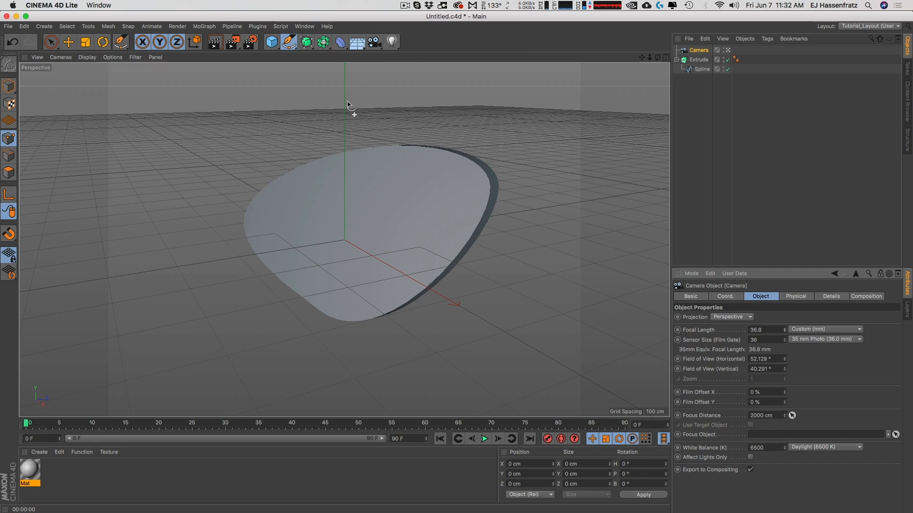
# Activate the Move tool and switch to the open project c4d_lite_scene_demo.c4d.
pyautogui.press('e')
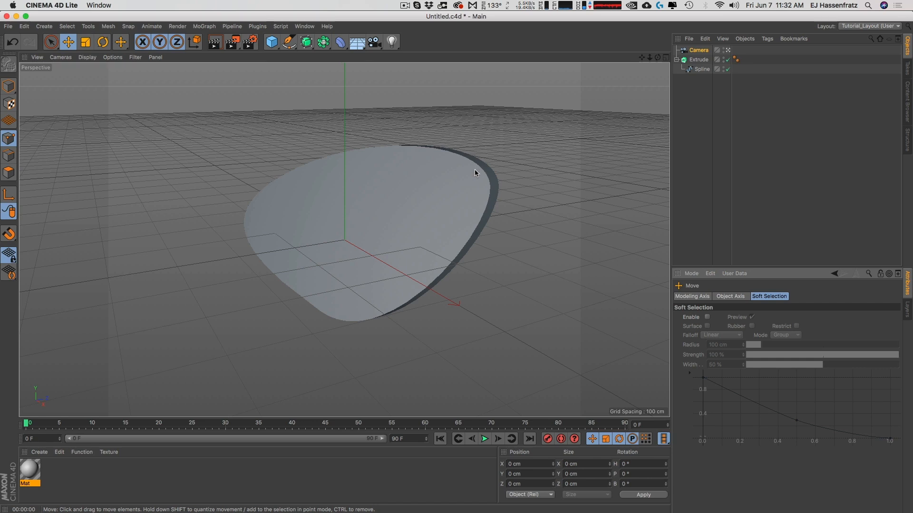
pyautogui.press('v')
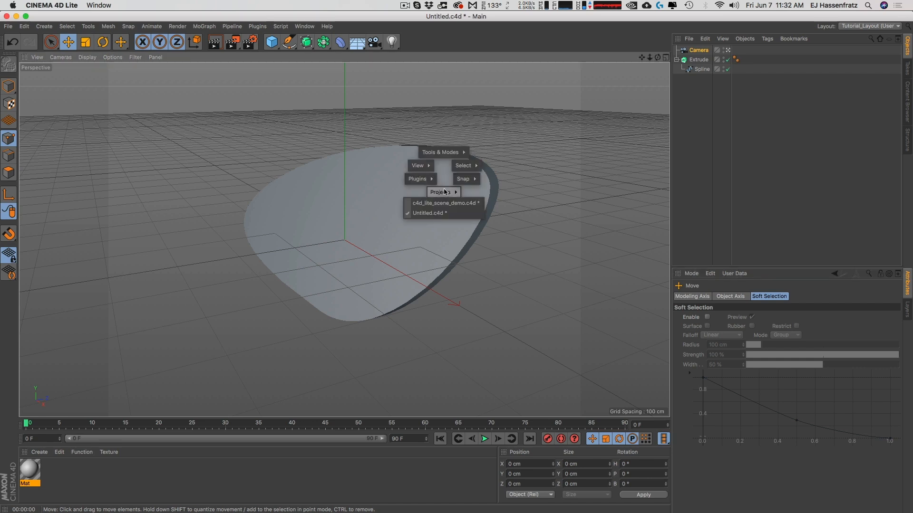
pyautogui.click(445, 204)
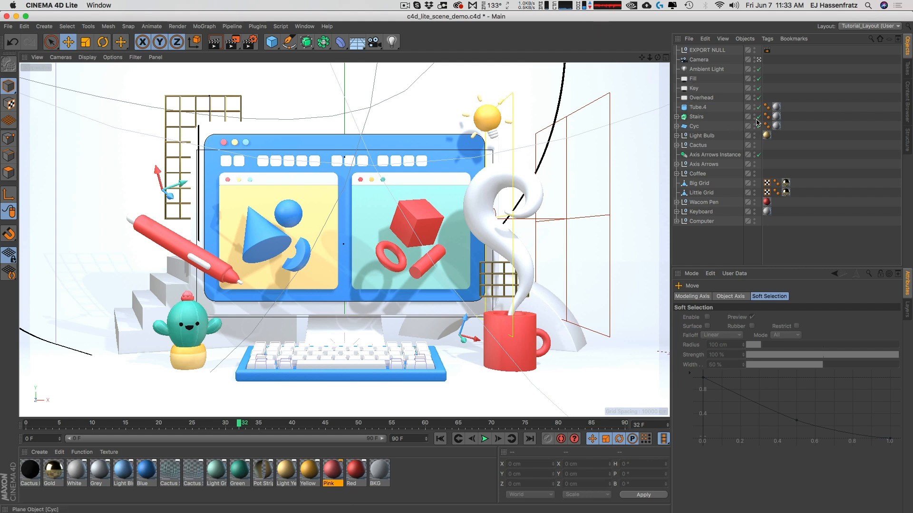
# Examine the Key light and Axis Arrows Instance properties and expand the Computer group to view its child objects.
pyautogui.click(694, 89)
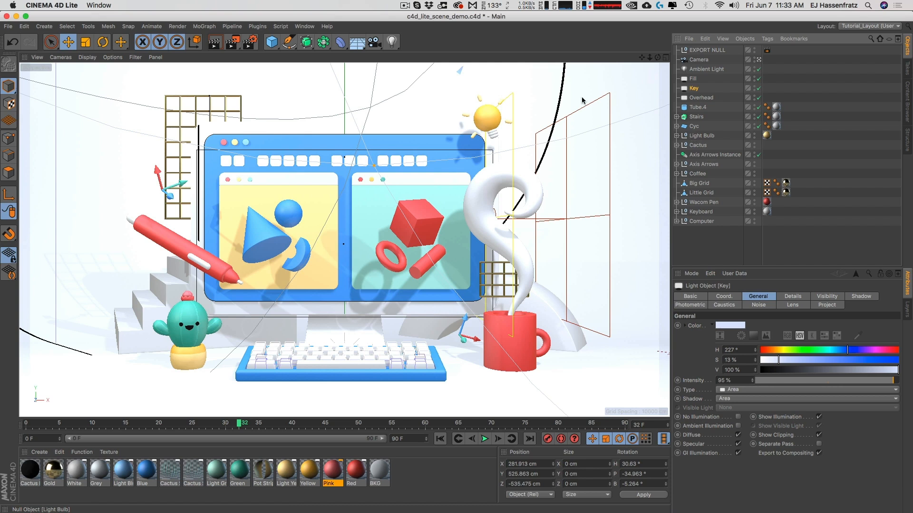
pyautogui.click(392, 41)
pyautogui.click(694, 154)
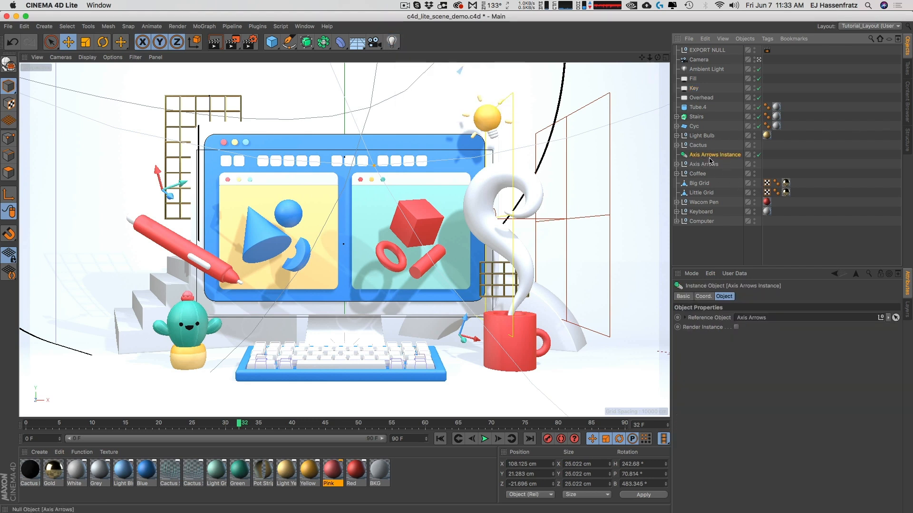
pyautogui.click(676, 222)
pyautogui.scroll(-5, 891, 118)
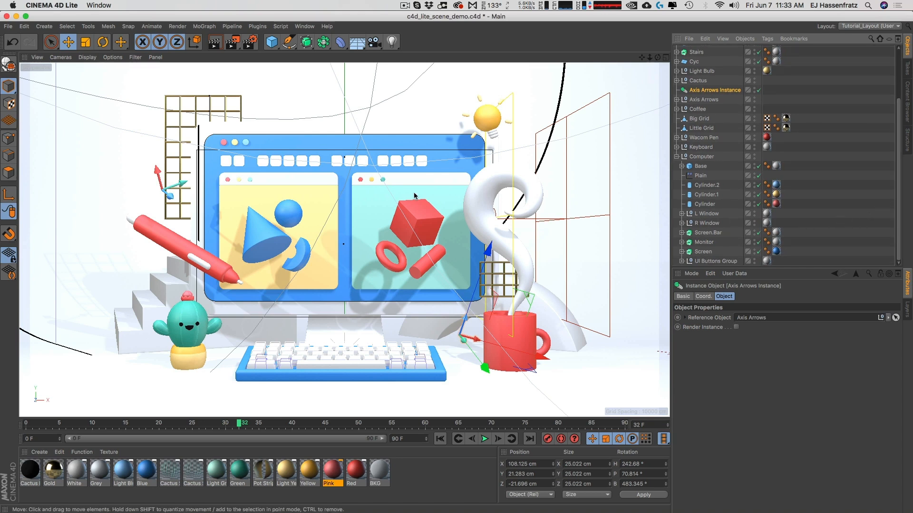
pyautogui.click(271, 42)
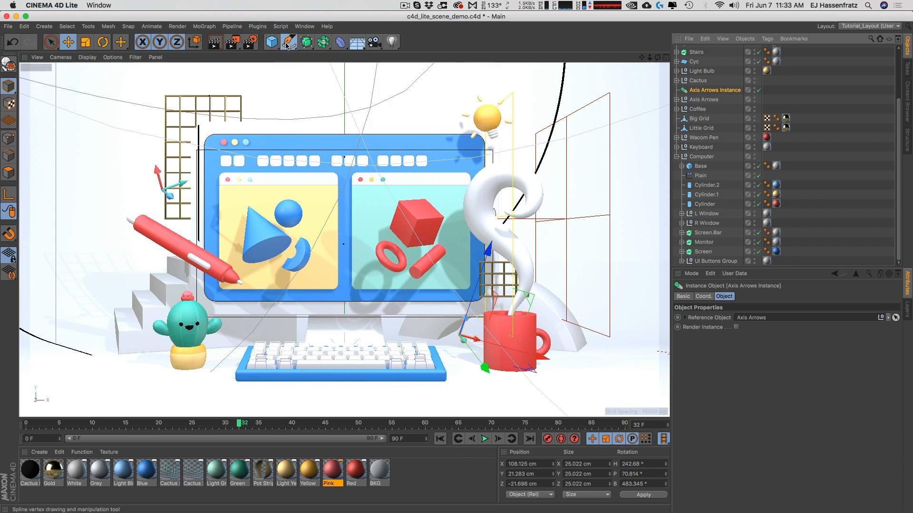
pyautogui.click(288, 44)
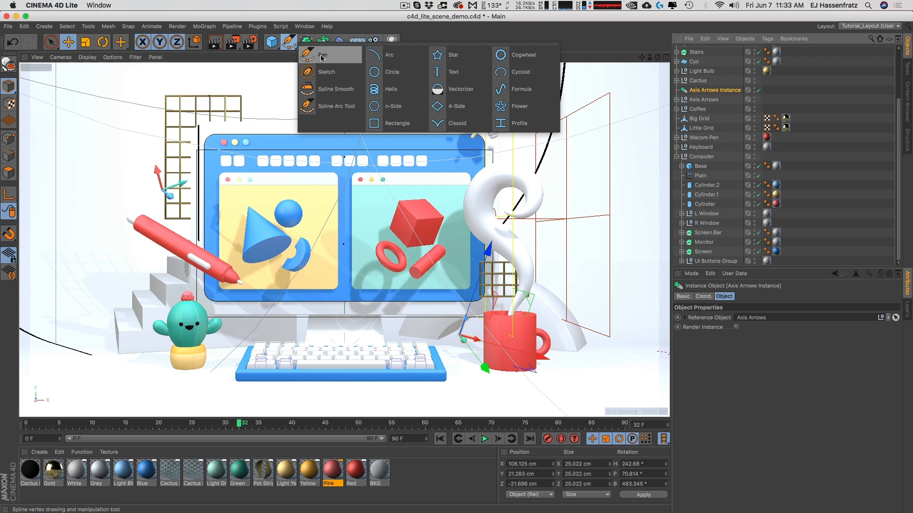
pyautogui.click(337, 59)
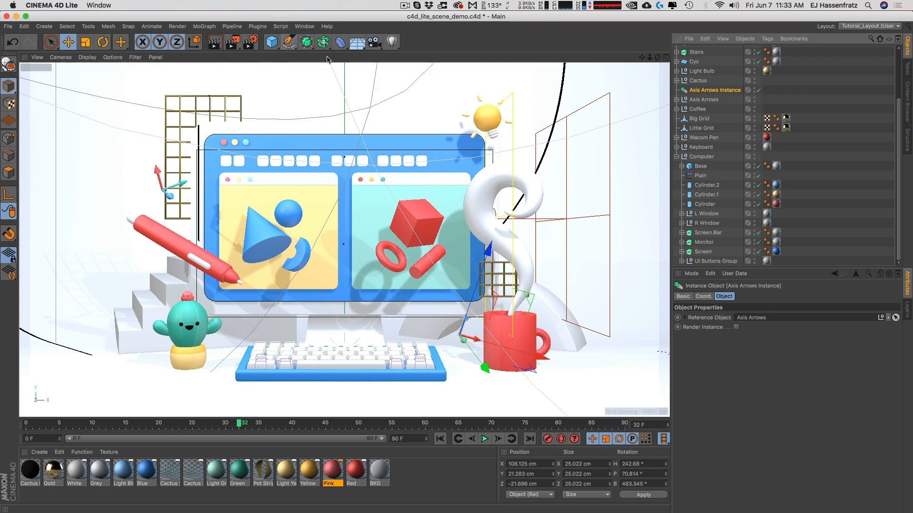
pyautogui.click(306, 42)
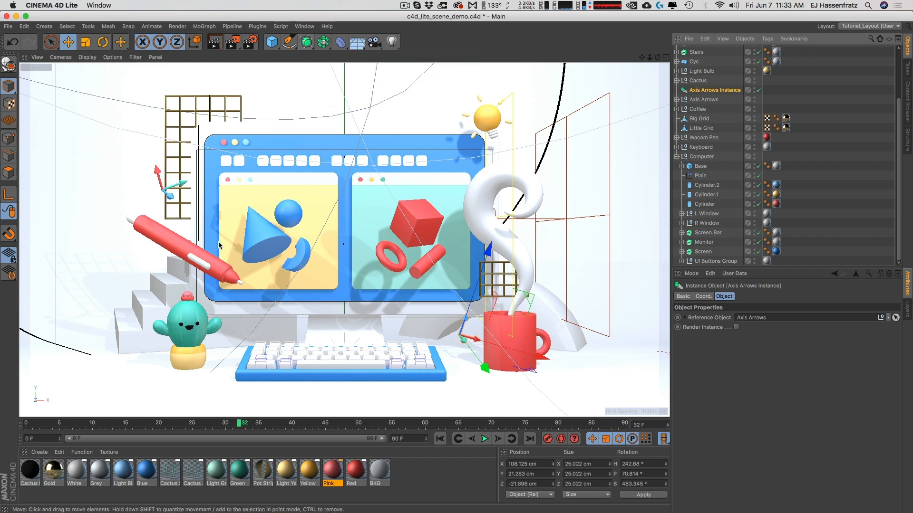
# Select the cactus pot, reveal it in the object hierarchy and expand its Lathe object to show the child spline.
pyautogui.click(186, 365)
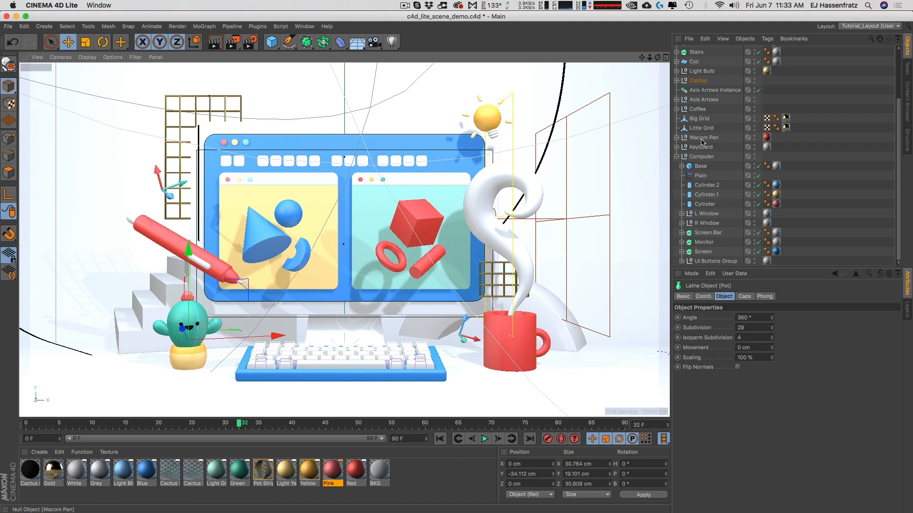
pyautogui.press('s')
pyautogui.click(681, 90)
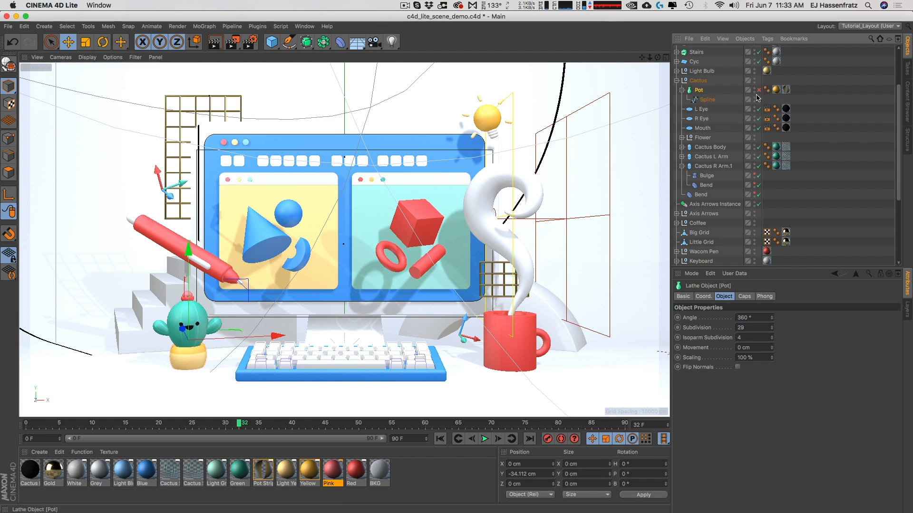
# Select the red coffee mug and reveal it in the object hierarchy to examine its Tube properties.
pyautogui.click(497, 344)
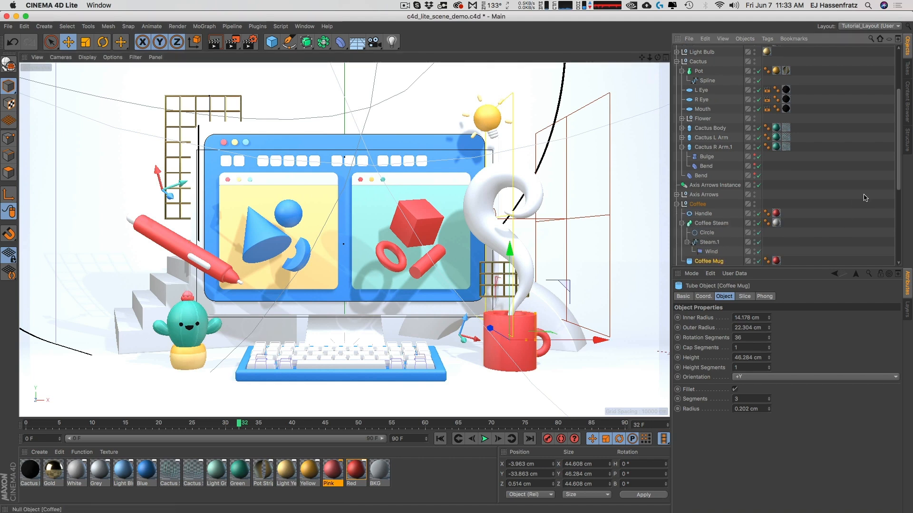
pyautogui.press('super+shift+a')
pyautogui.scroll(-3, 745, 215)
pyautogui.press('super+z')
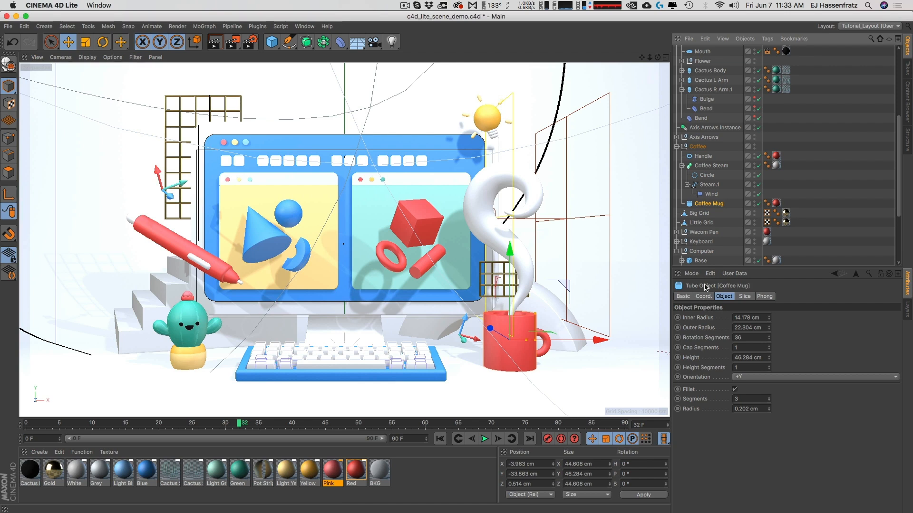
# Examine the Coffee Steam sweep, its child Circle spline and the Scale curve in the sweep's details.
pyautogui.click(708, 184)
pyautogui.click(711, 166)
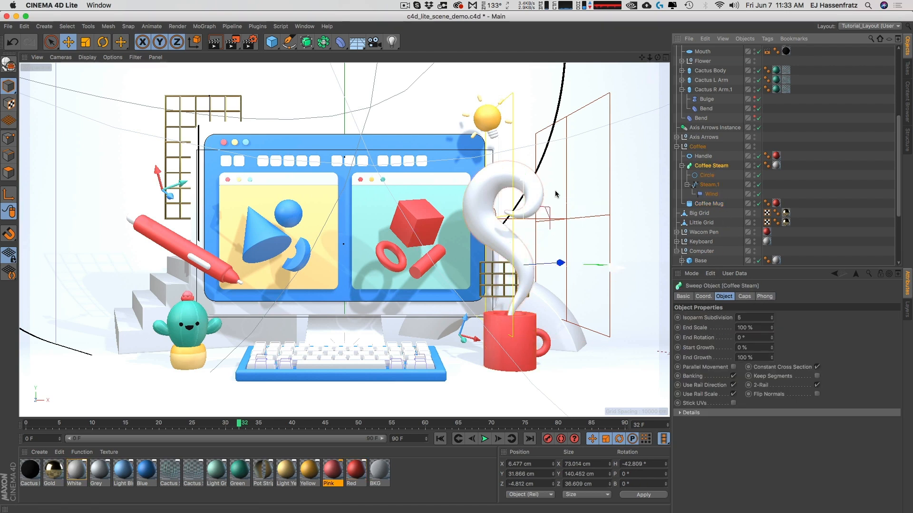
pyautogui.click(707, 175)
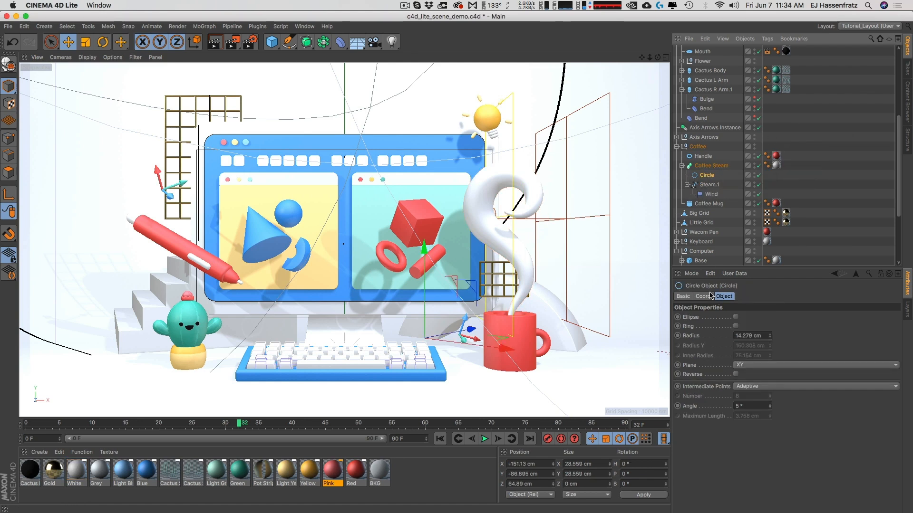
pyautogui.click(713, 166)
pyautogui.click(756, 413)
pyautogui.scroll(-5, 899, 362)
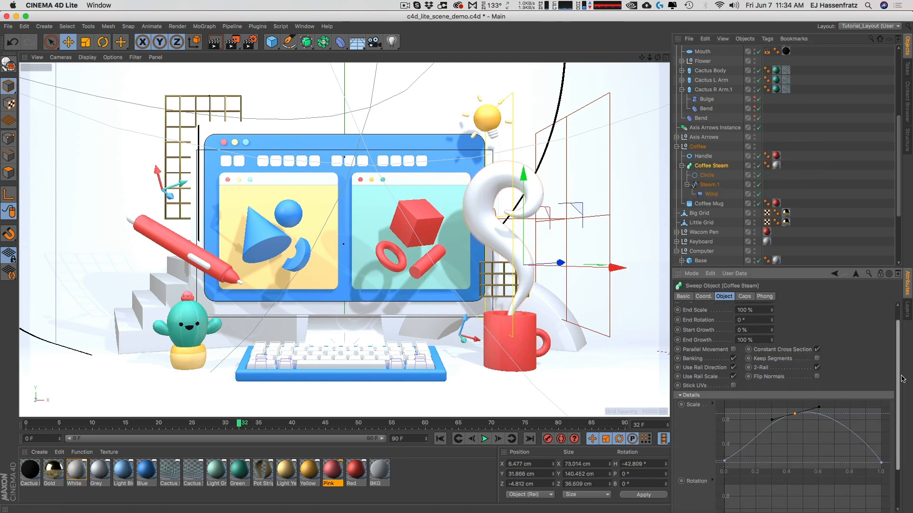
pyautogui.moveTo(804, 373); pyautogui.dragTo(785, 393)
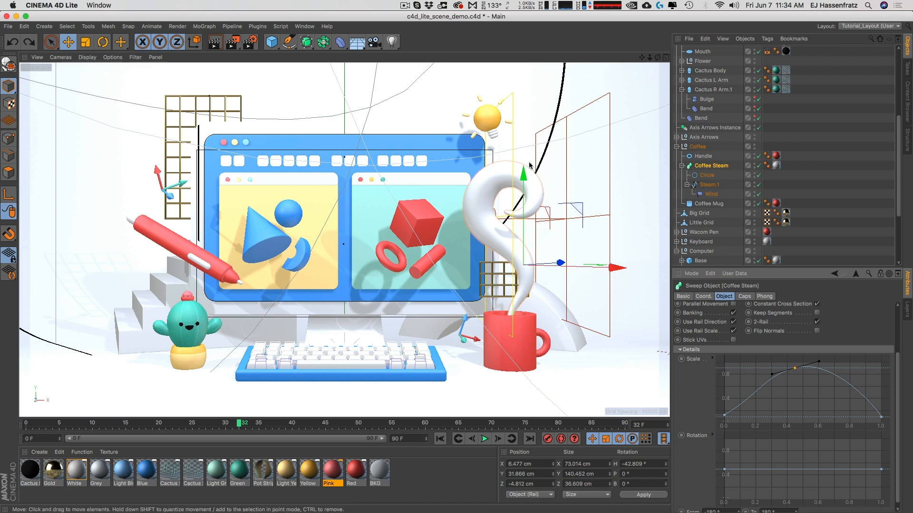
# Examine the Steam.1 spline and its Wind deformer, and scrub the animation to frame 57 to preview the steam's motion.
pyautogui.click(708, 186)
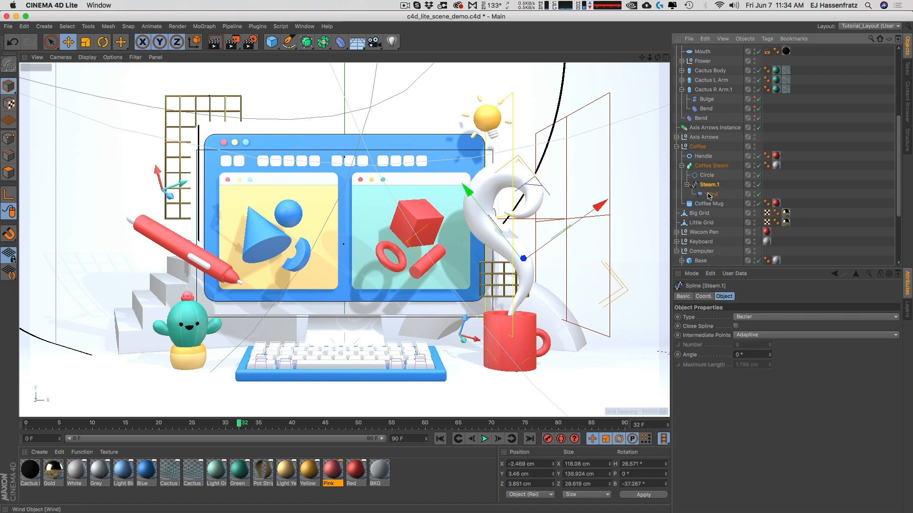
pyautogui.click(711, 195)
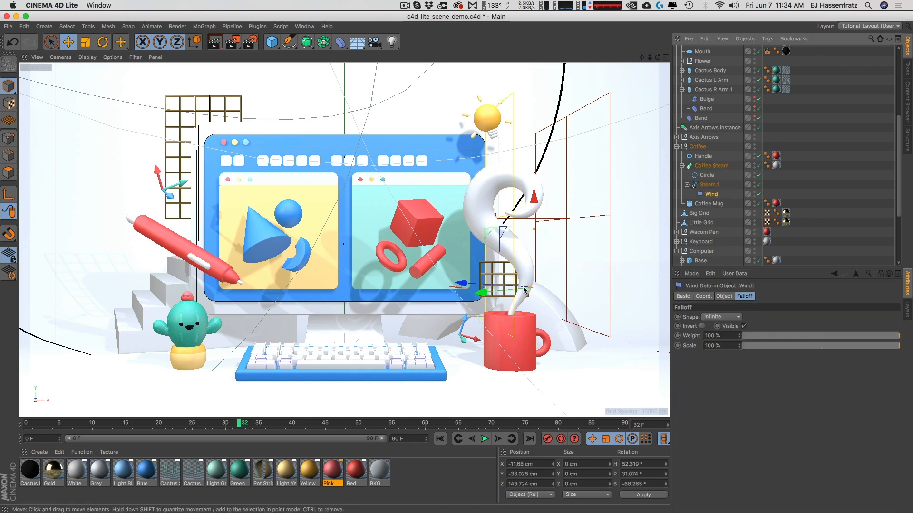
pyautogui.moveTo(255, 424); pyautogui.dragTo(145, 419)
pyautogui.moveTo(77, 407); pyautogui.dragTo(405, 407)
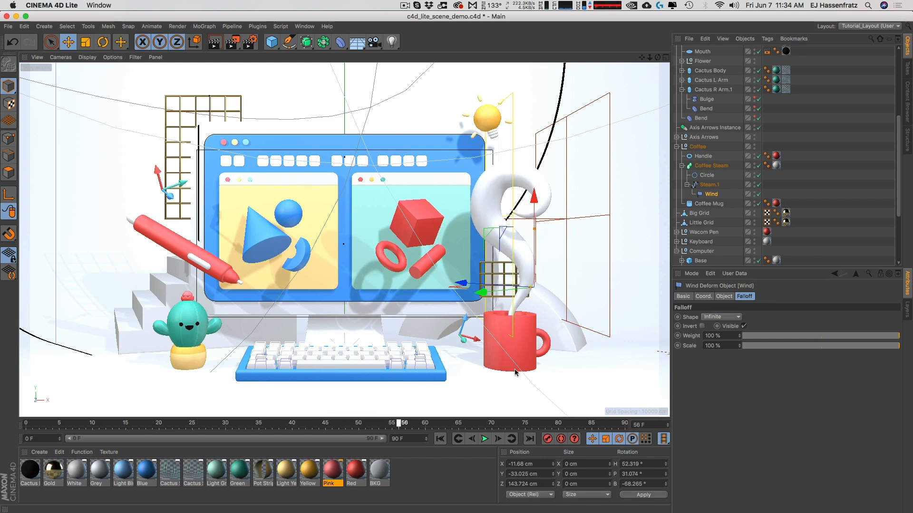
# Collapse the Coffee and Cactus groups in the object hierarchy.
pyautogui.scroll(2, 896, 183)
pyautogui.click(677, 186)
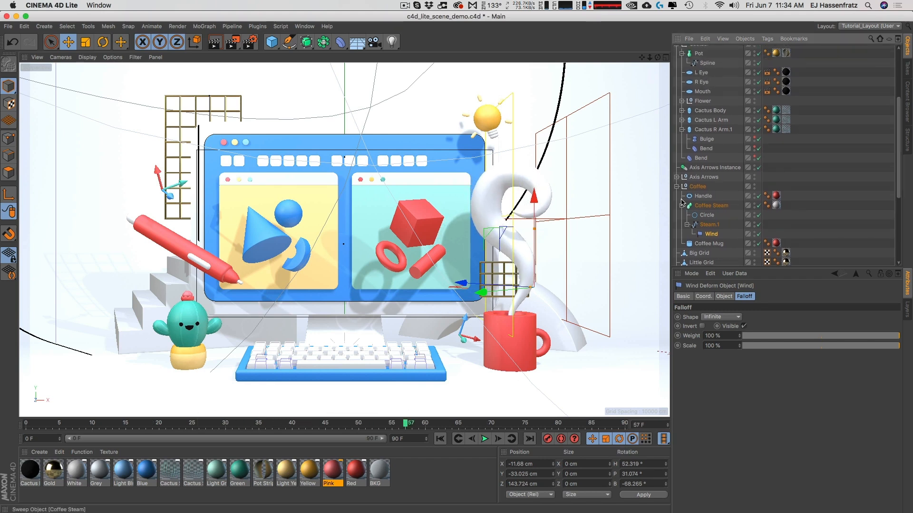
pyautogui.scroll(2, 677, 215)
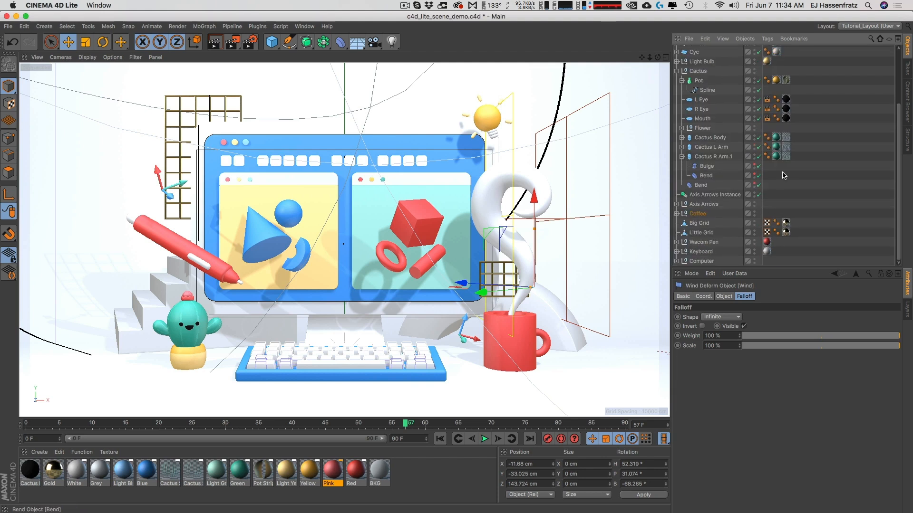
pyautogui.click(677, 71)
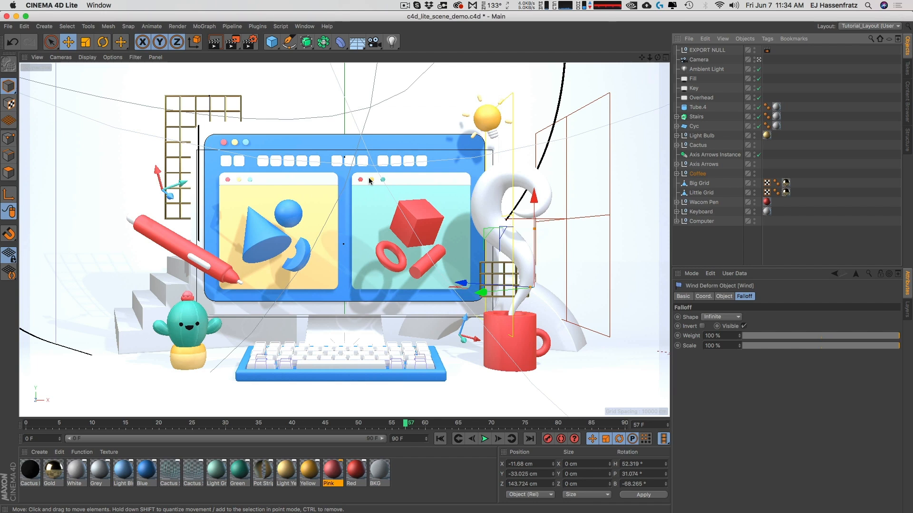
# Select the Fill light, view the Dope Sheet timeline and close it again.
pyautogui.click(692, 79)
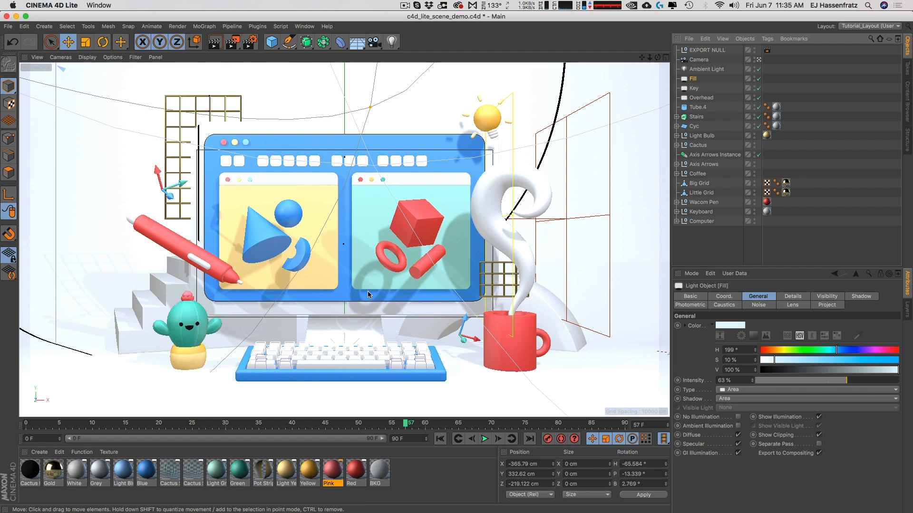
pyautogui.click(304, 26)
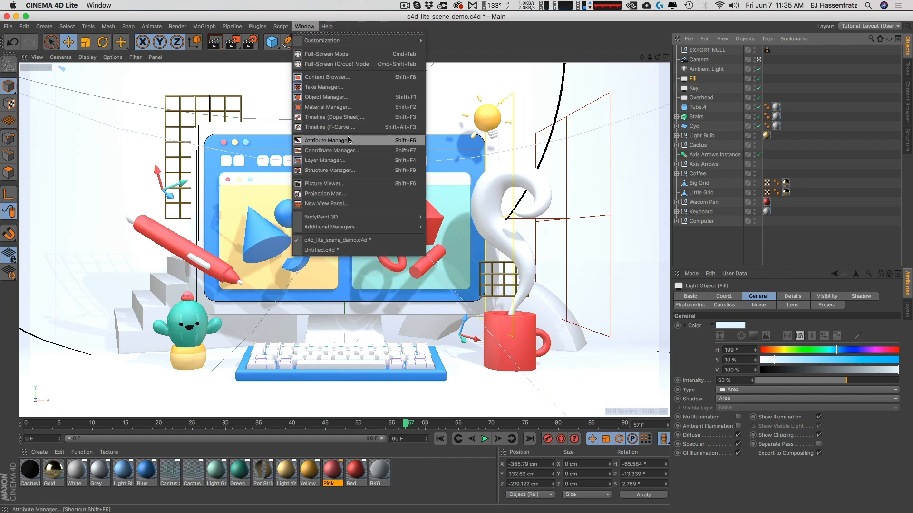
pyautogui.click(350, 119)
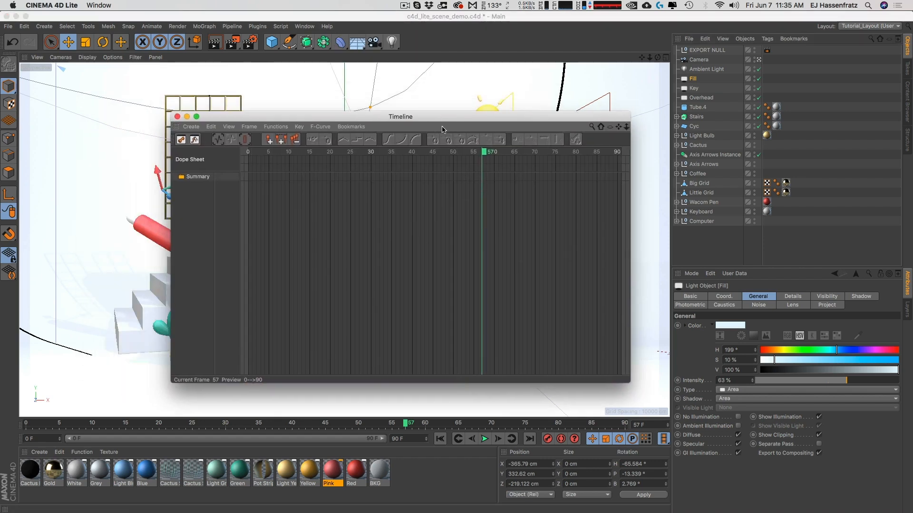
pyautogui.click(177, 117)
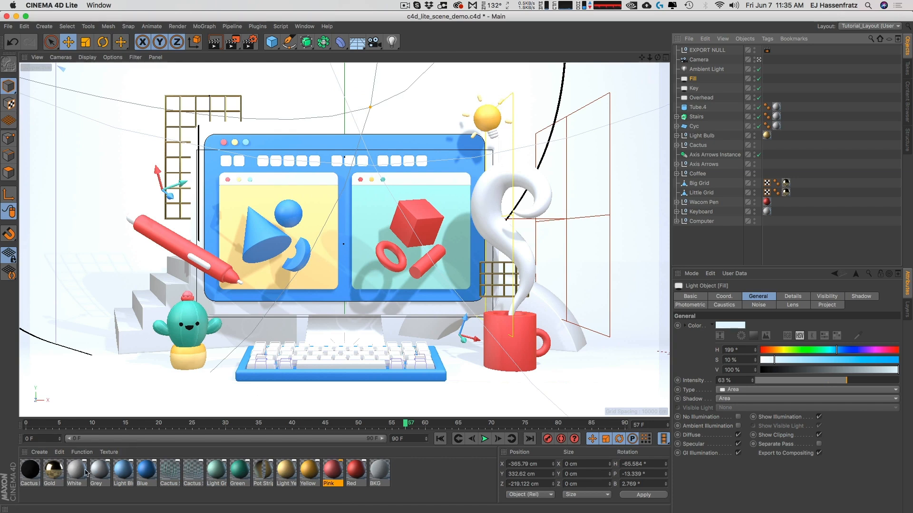
# Open the Gold material for editing and examine its Bump and Reflectance channels.
pyautogui.doubleClick(53, 470)
pyautogui.moveTo(285, 59); pyautogui.dragTo(532, 97)
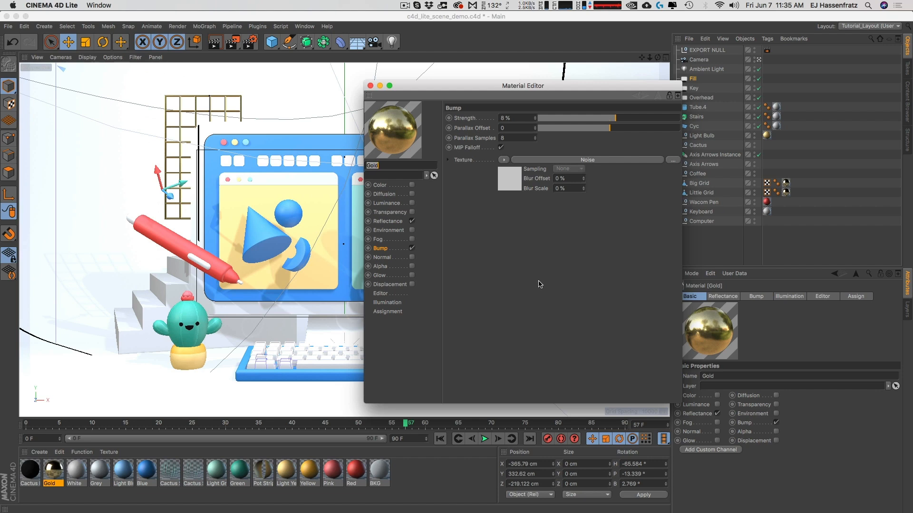
pyautogui.click(395, 221)
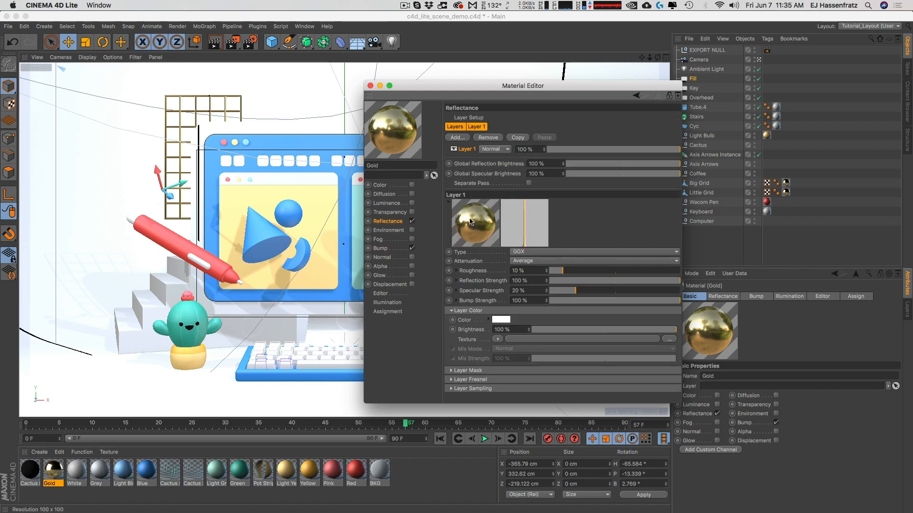
# Examine the White material's Noise bump shader and the Surfaces shaders available for its bump texture.
pyautogui.click(81, 472)
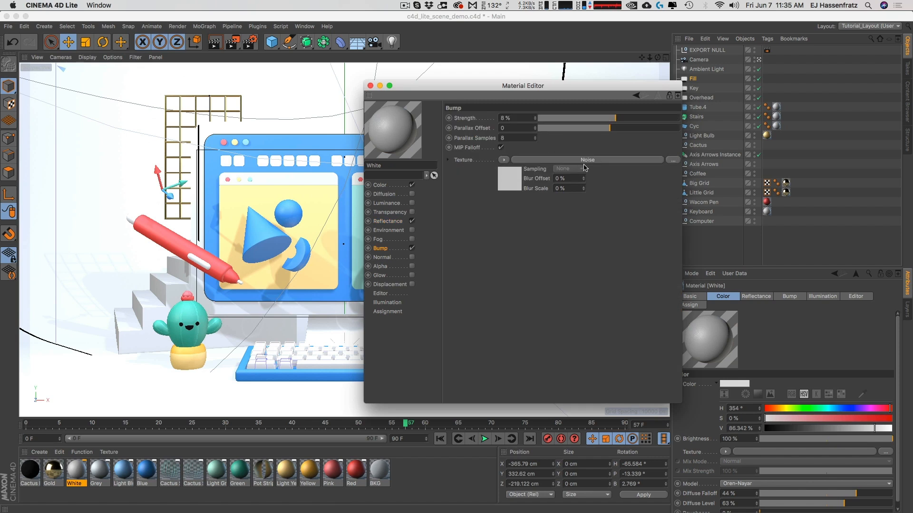
pyautogui.click(590, 161)
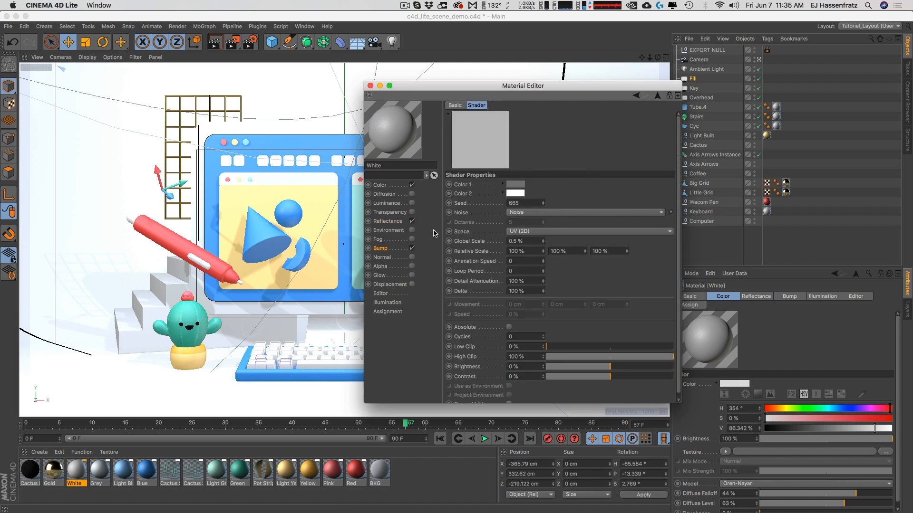
pyautogui.click(390, 251)
pyautogui.click(506, 163)
pyautogui.moveTo(526, 350)
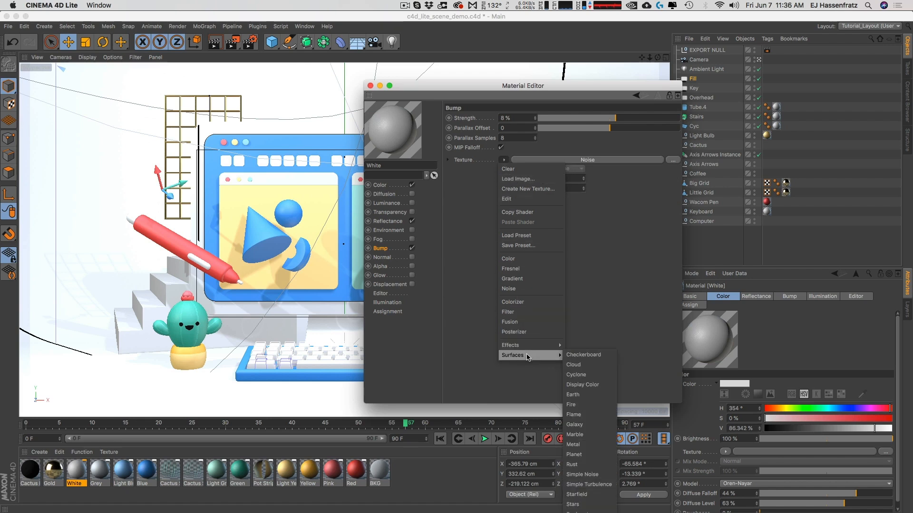
pyautogui.click(596, 209)
pyautogui.moveTo(554, 87); pyautogui.dragTo(464, 47)
pyautogui.click(411, 119)
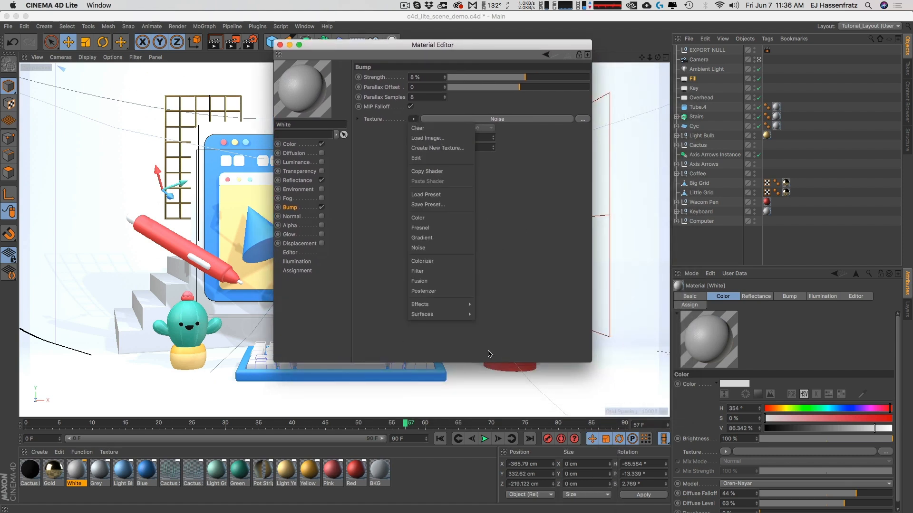
pyautogui.moveTo(438, 314)
pyautogui.click(497, 474)
# Examine the Cactus Stripes material's Alpha channel and the properties of its Tiles shader.
pyautogui.click(169, 471)
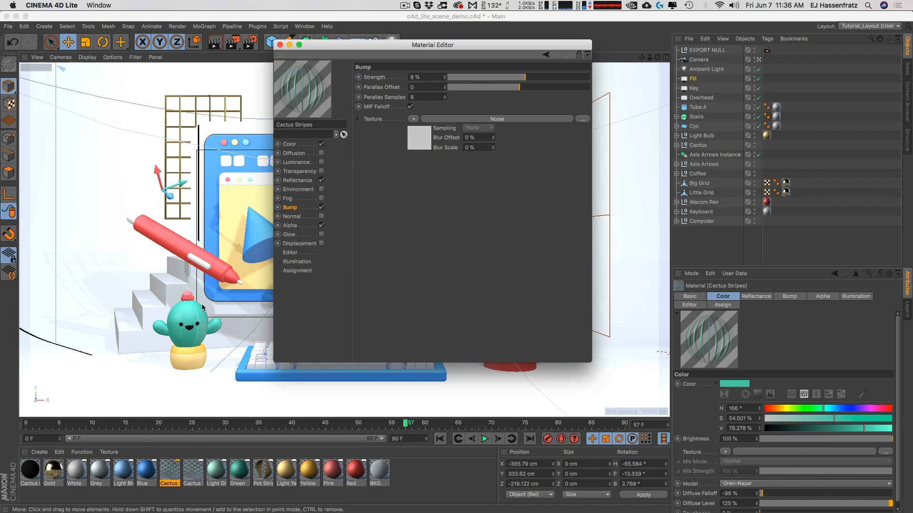
pyautogui.moveTo(409, 45); pyautogui.dragTo(548, 85)
pyautogui.click(441, 266)
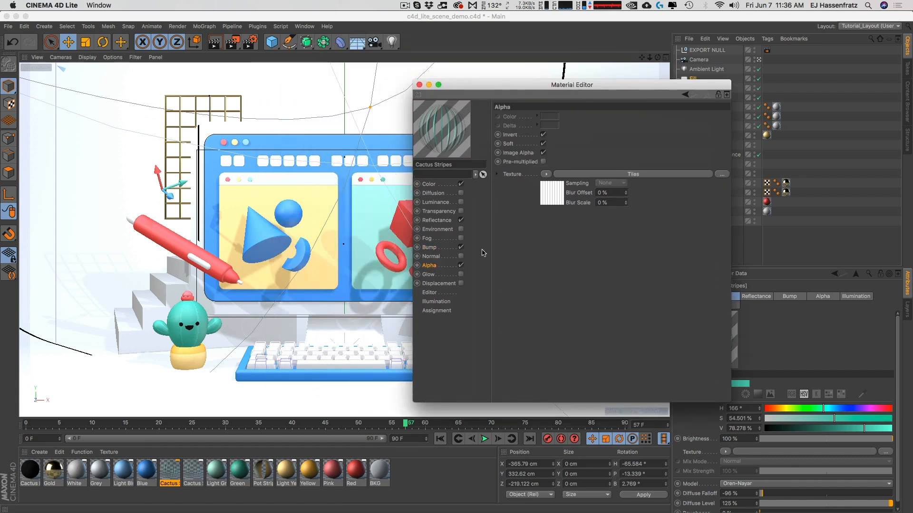
pyautogui.click(597, 175)
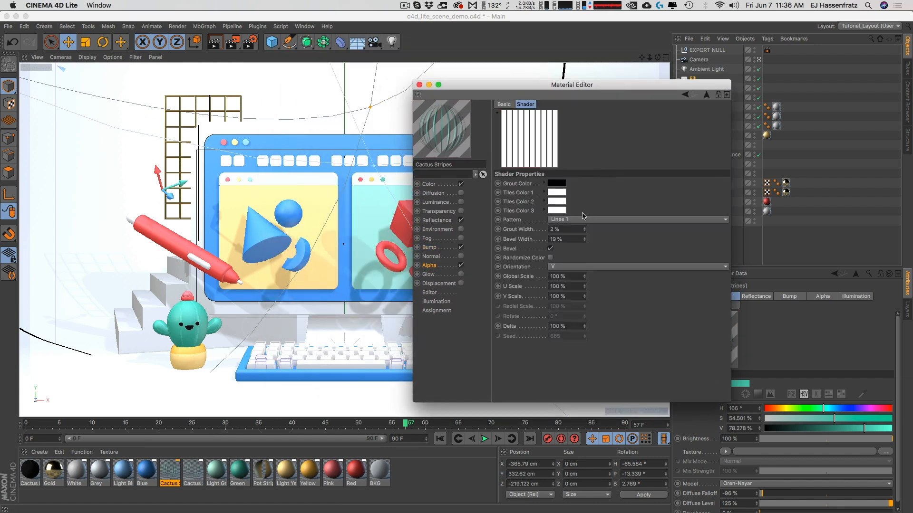
pyautogui.click(441, 268)
pyautogui.moveTo(423, 87); pyautogui.dragTo(424, 85)
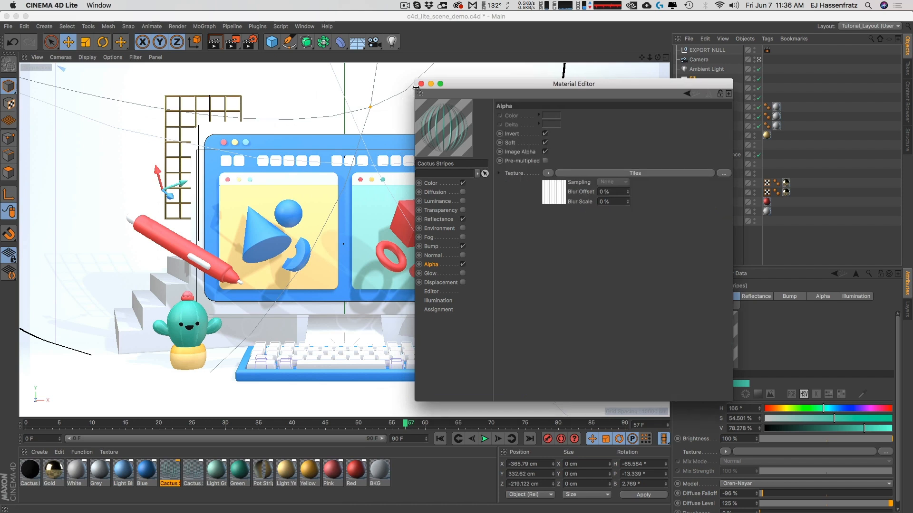
# Render a region around the cactus to preview its stripes, close the Material Editor and clear the rendered region.
pyautogui.click(238, 46)
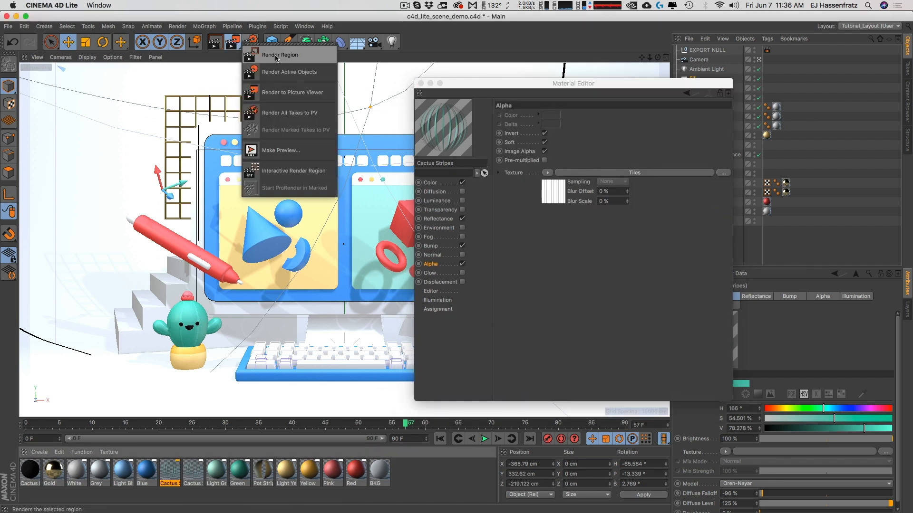
pyautogui.click(278, 56)
pyautogui.moveTo(135, 276); pyautogui.dragTo(250, 391)
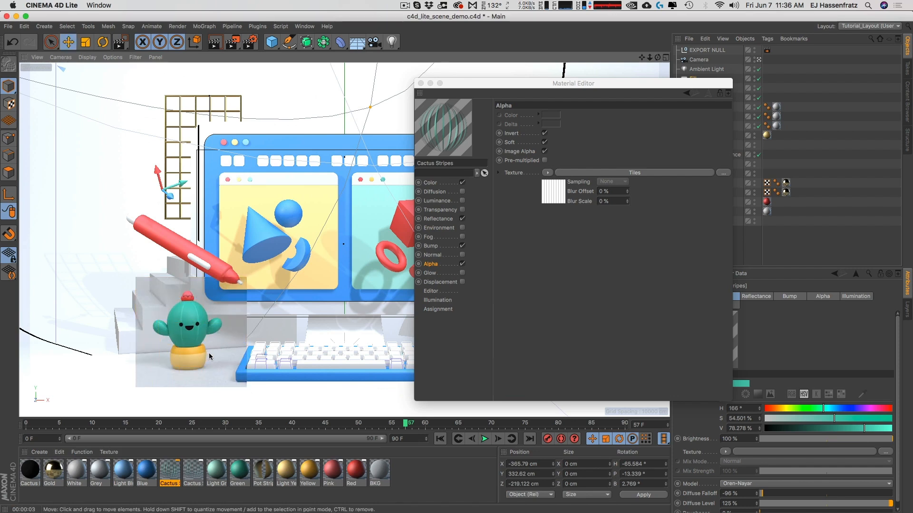
pyautogui.click(420, 83)
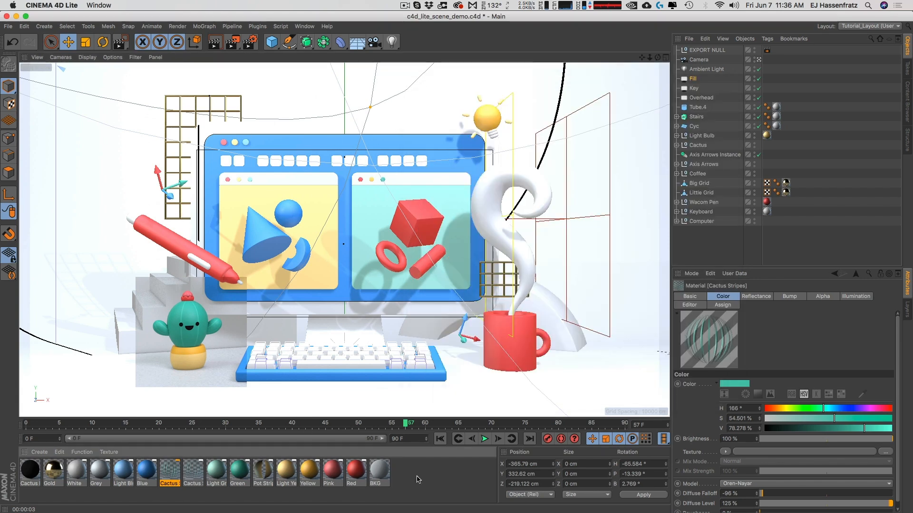
pyautogui.click(342, 235)
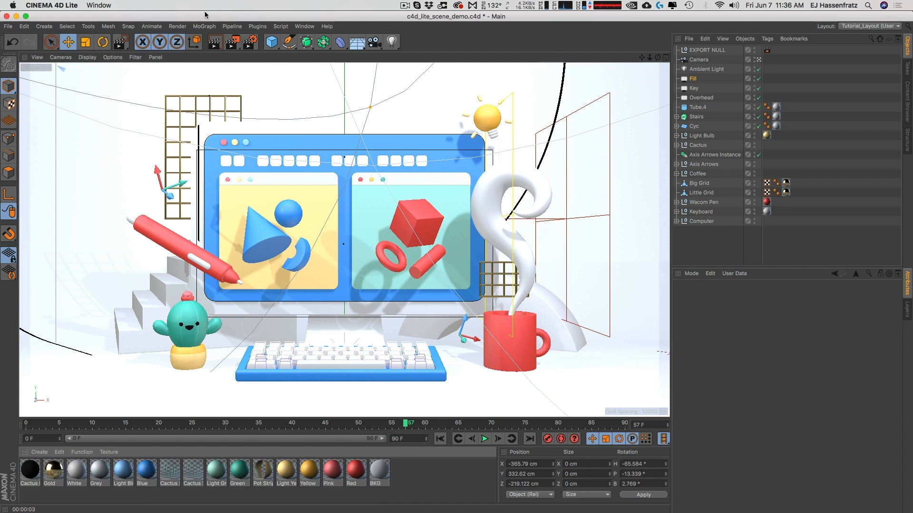
# Look through the available MoGraph effectors and leave without adding one.
pyautogui.click(204, 27)
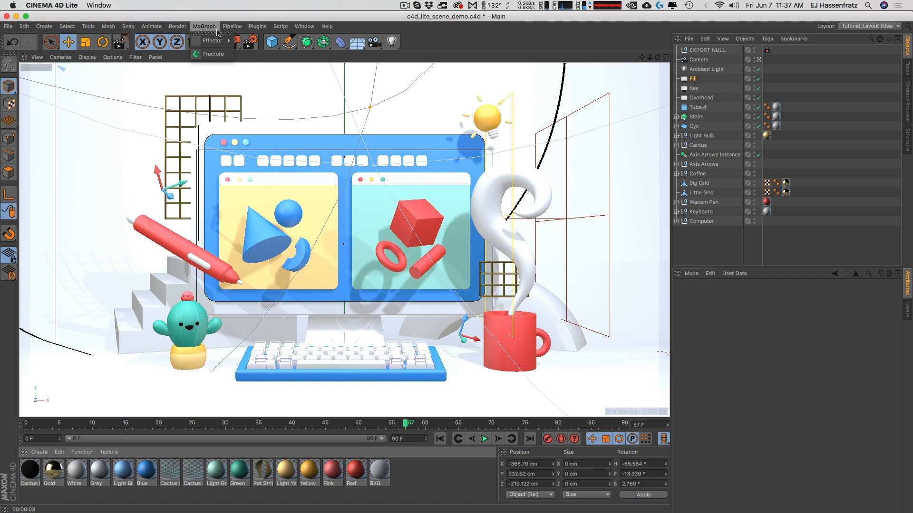
pyautogui.moveTo(215, 42)
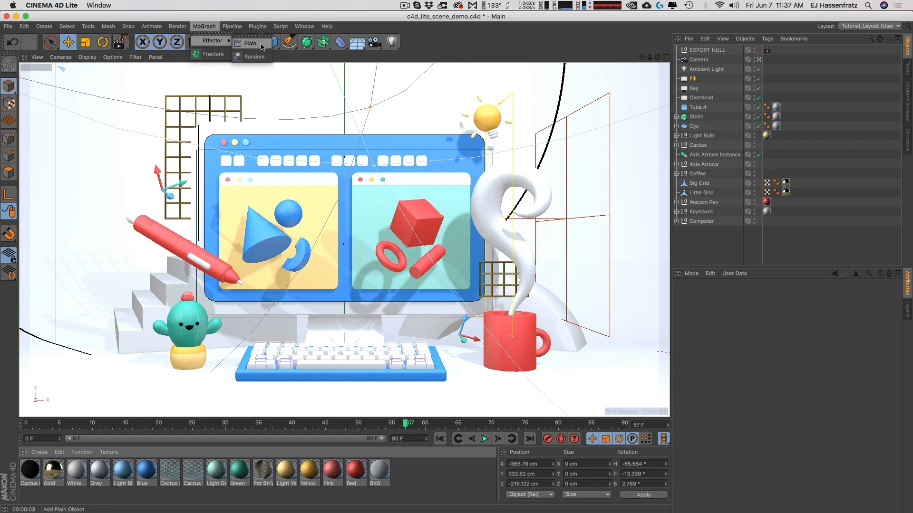
pyautogui.click(799, 184)
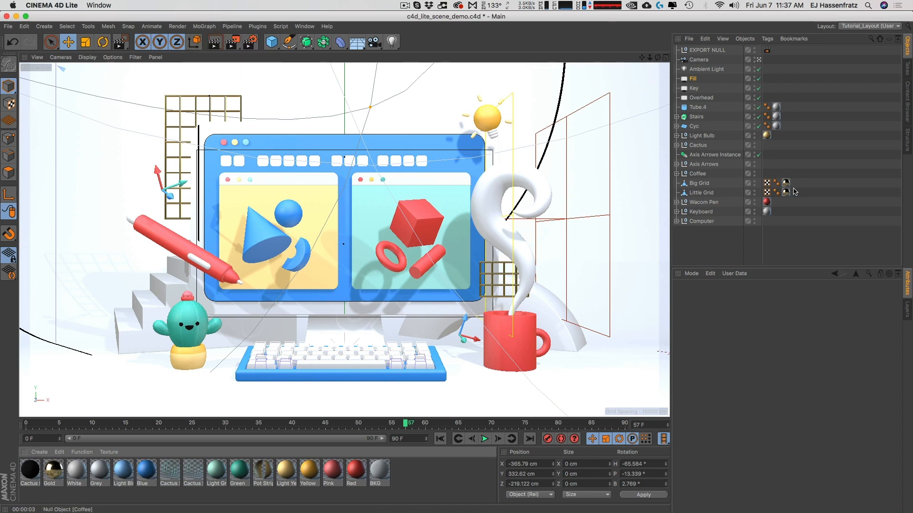
# Select the Fracture object holding the red shapes on the monitor and expand the Computer group.
pyautogui.click(420, 227)
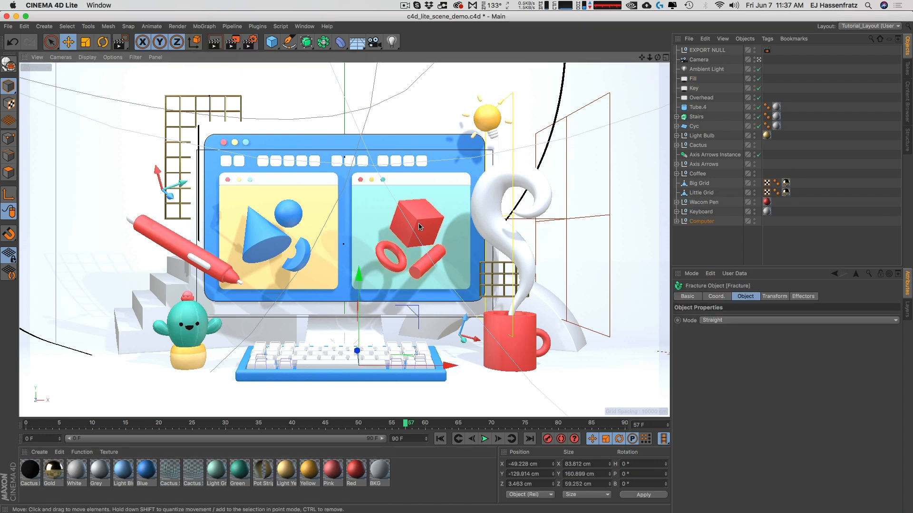
pyautogui.click(675, 221)
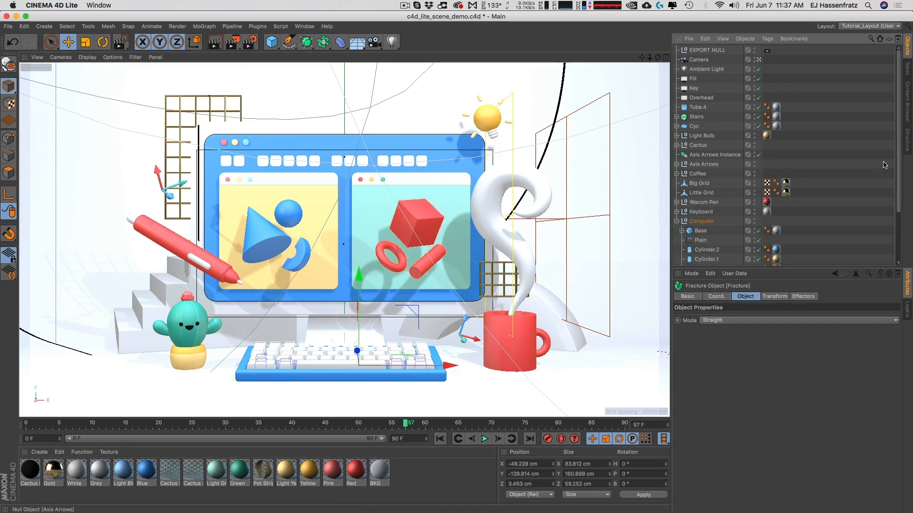
pyautogui.scroll(-3, 835, 214)
# Move the Computer group's Plain effector along X to about -0.7 cm, over the middle of the monitor.
pyautogui.click(701, 175)
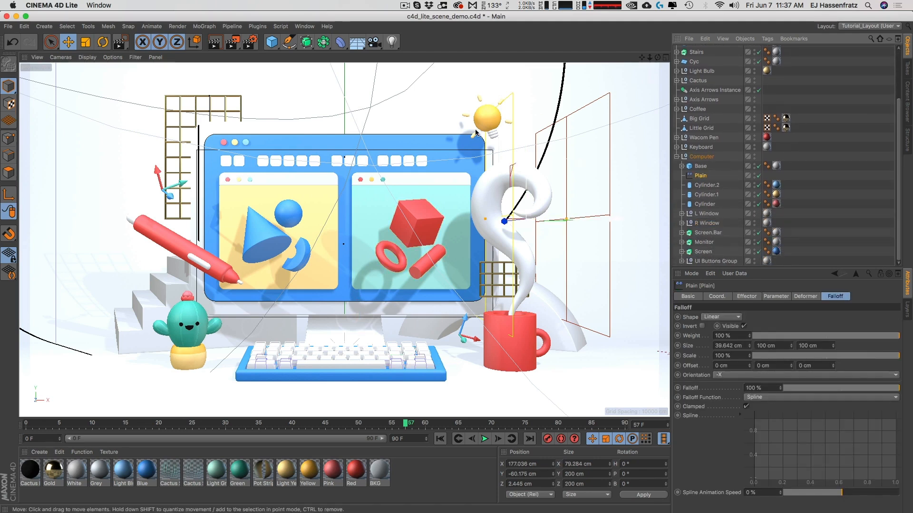
pyautogui.moveTo(616, 222); pyautogui.dragTo(394, 217)
pyautogui.click(699, 176)
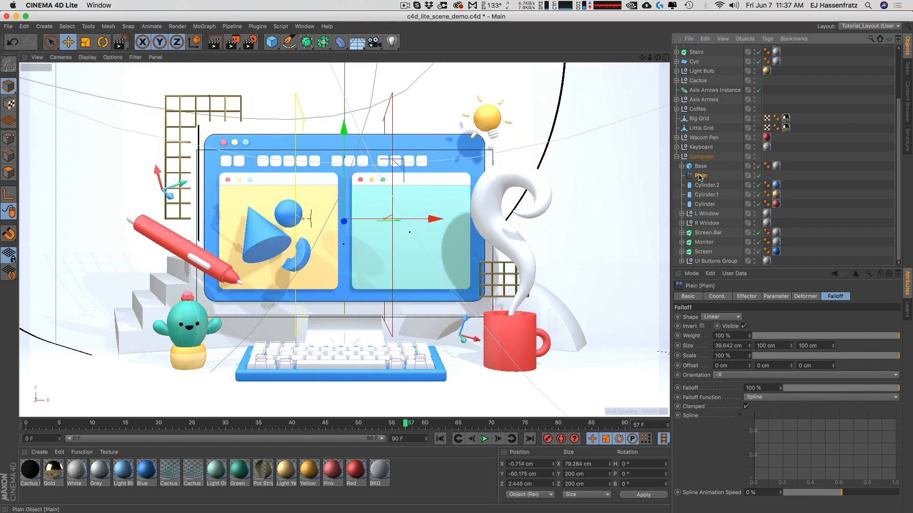
# Set the Plain effector's scale to -1 and move it along X to about 73 cm, across the monitor's teal window.
pyautogui.click(776, 296)
pyautogui.click(776, 344)
pyautogui.write('-1')
pyautogui.press('Return')
pyautogui.moveTo(421, 221); pyautogui.dragTo(587, 266)
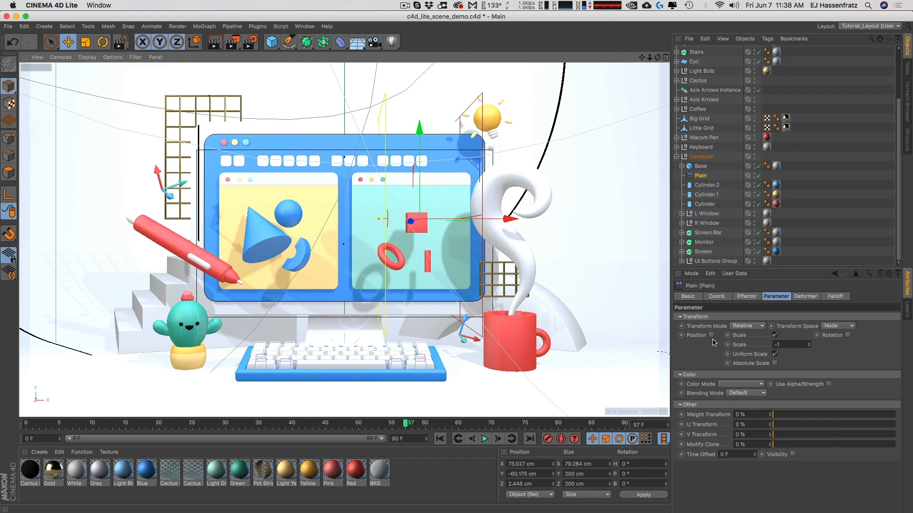
# Enable position and rotation on the Plain effector, set its heading rotation to -42°, and move it along X to about 160.8 cm.
pyautogui.click(712, 335)
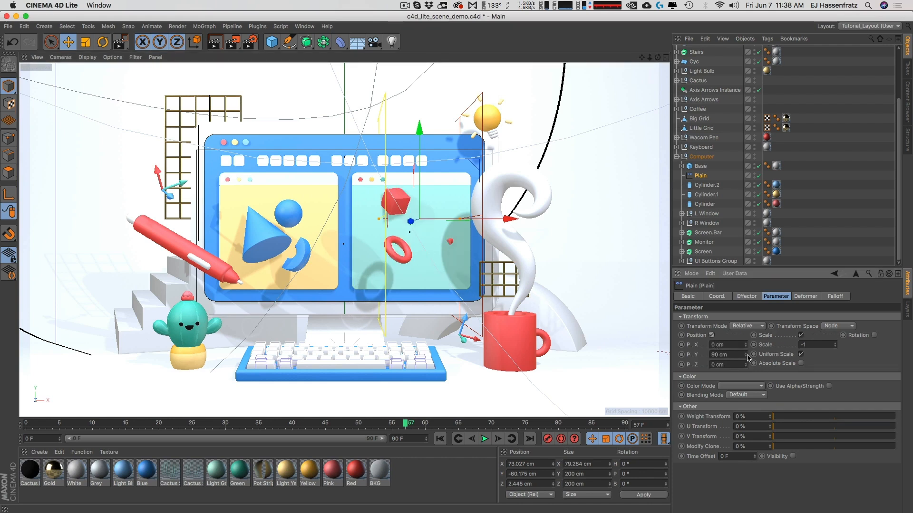
pyautogui.click(873, 336)
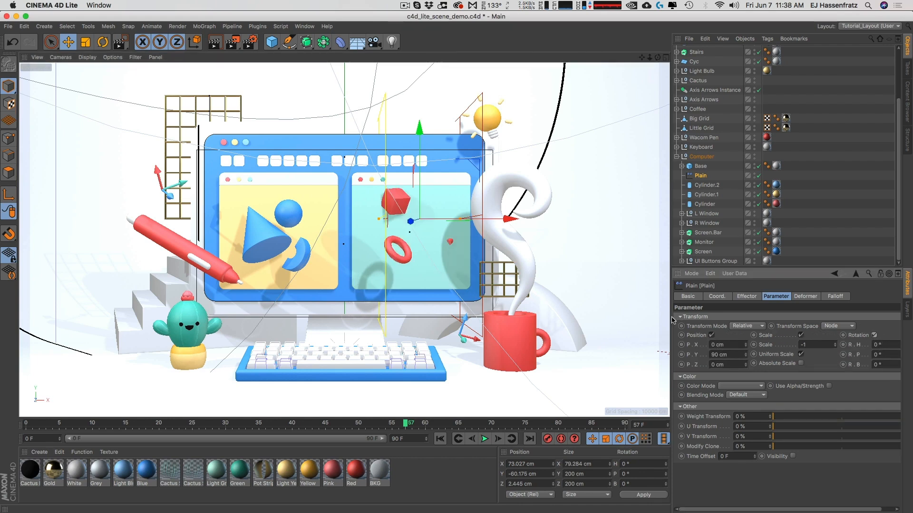
pyautogui.moveTo(670, 316); pyautogui.dragTo(647, 315)
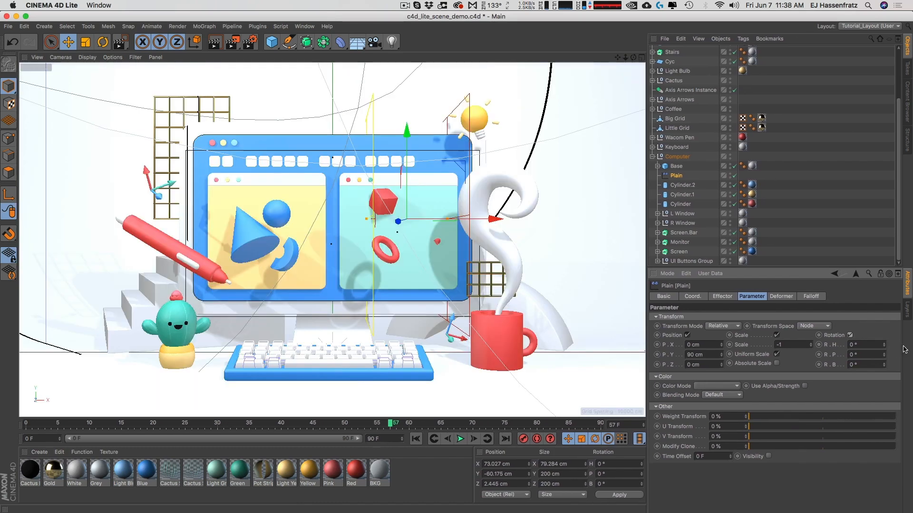
pyautogui.moveTo(884, 344); pyautogui.dragTo(885, 380)
pyautogui.moveTo(454, 219); pyautogui.dragTo(560, 232)
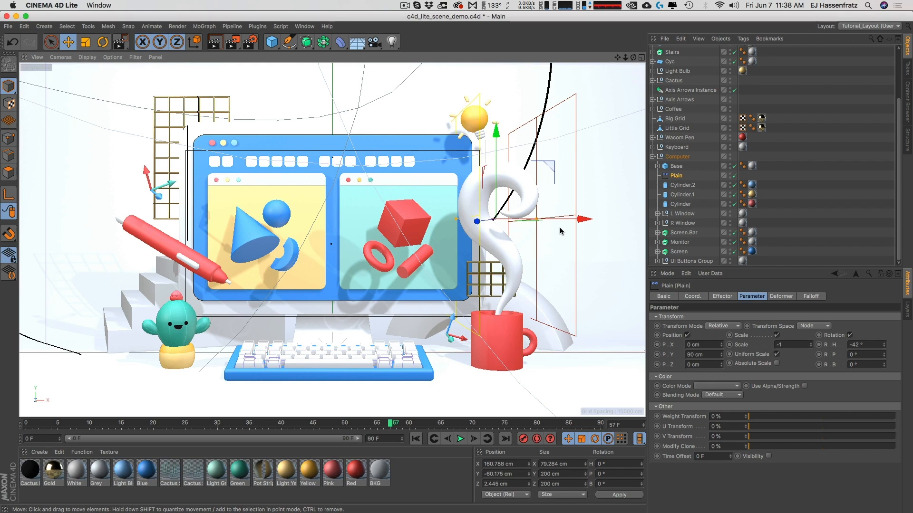
# Look through the available MoGraph, generator, primitive and deformer tools without adding an object.
pyautogui.click(205, 26)
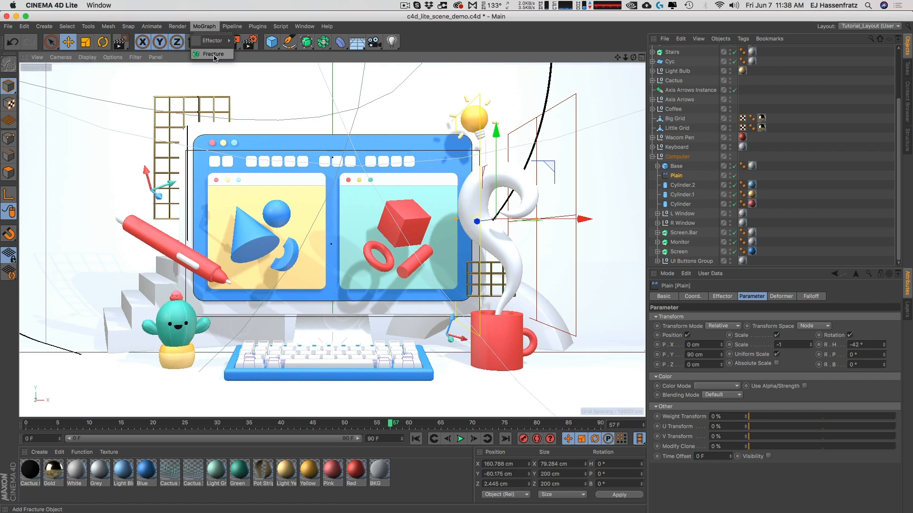
pyautogui.click(197, 128)
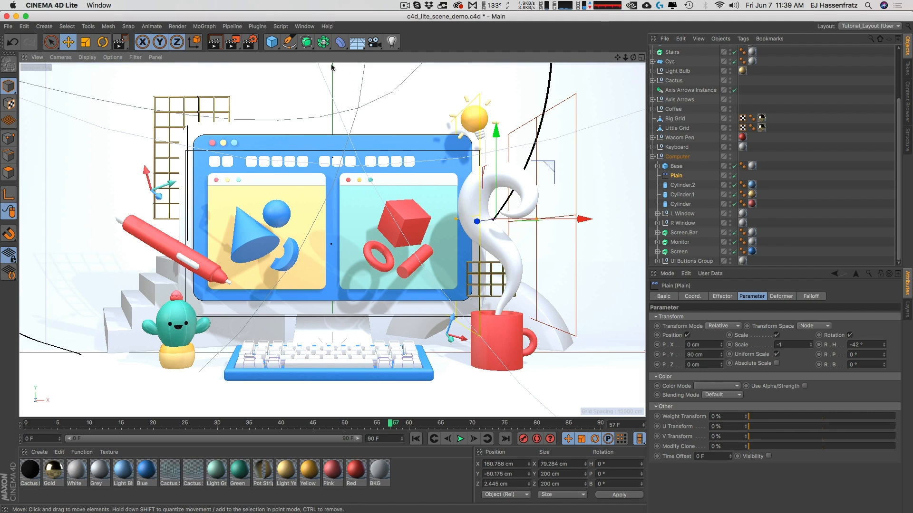
pyautogui.click(306, 42)
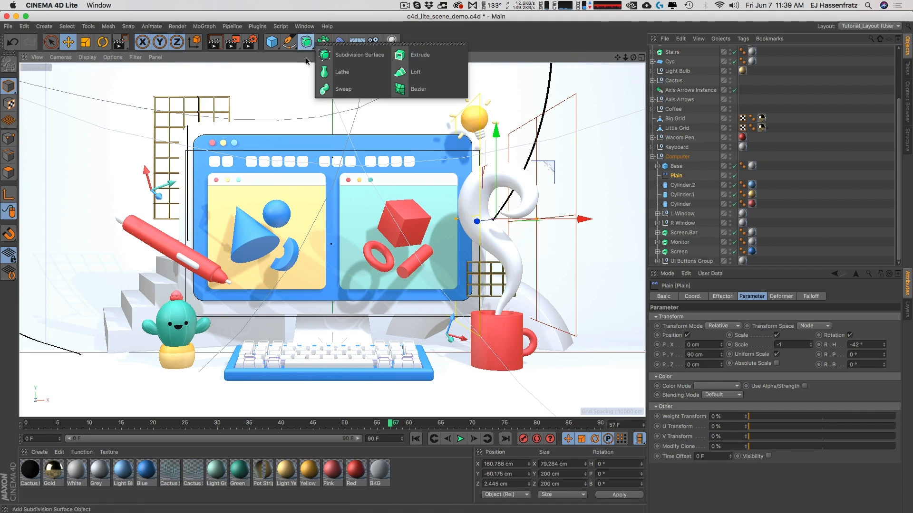
pyautogui.click(272, 42)
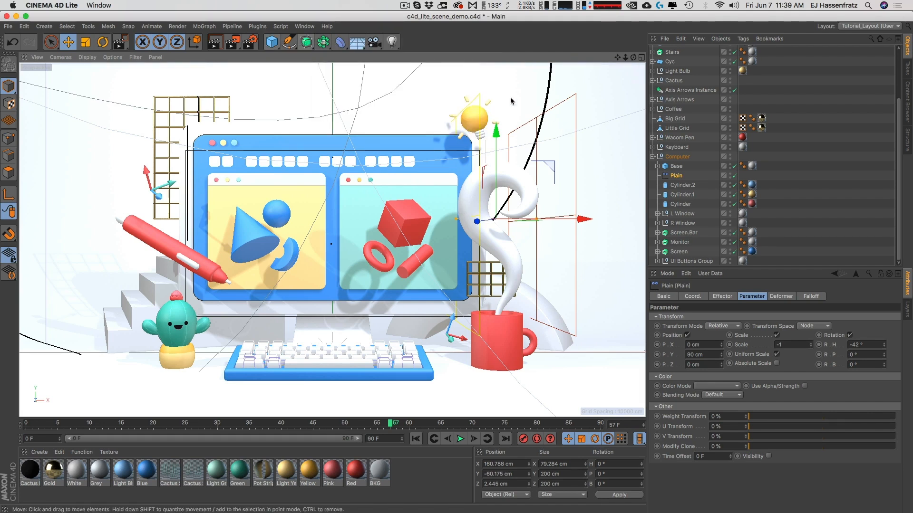
pyautogui.click(324, 42)
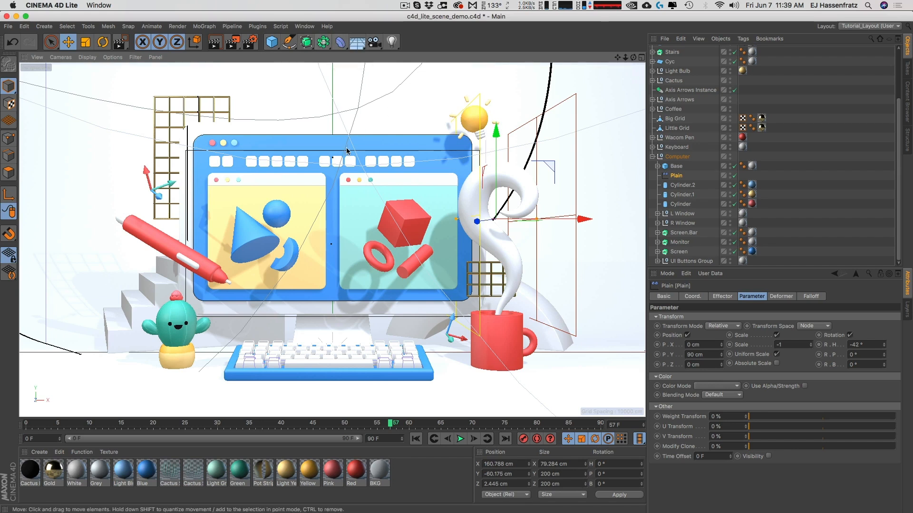
pyautogui.click(340, 41)
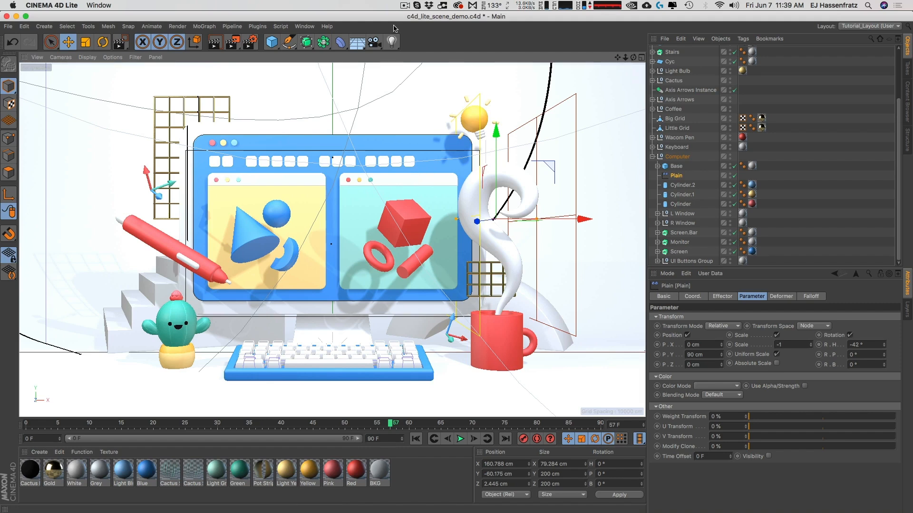
# Review the output and saved image bit depth options in the render settings and close them.
pyautogui.click(254, 44)
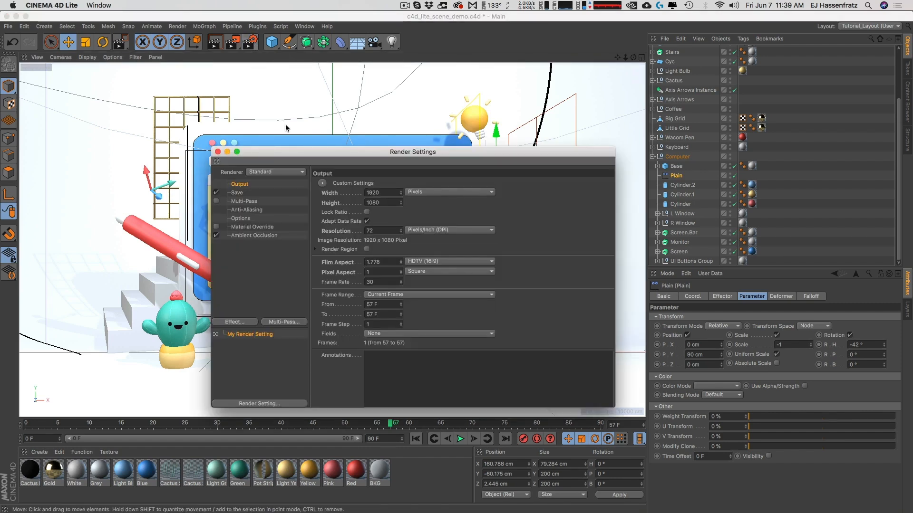
pyautogui.moveTo(397, 150); pyautogui.dragTo(444, 90)
pyautogui.click(267, 131)
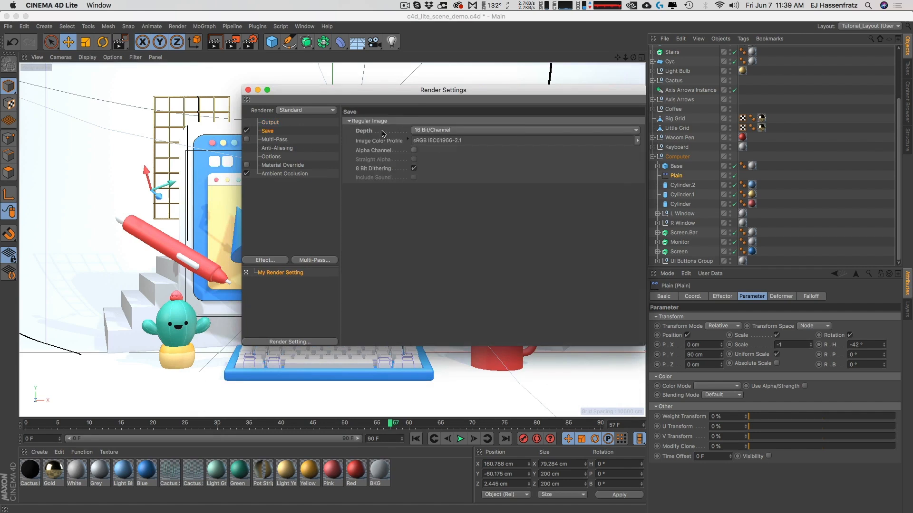
pyautogui.click(430, 131)
pyautogui.click(466, 129)
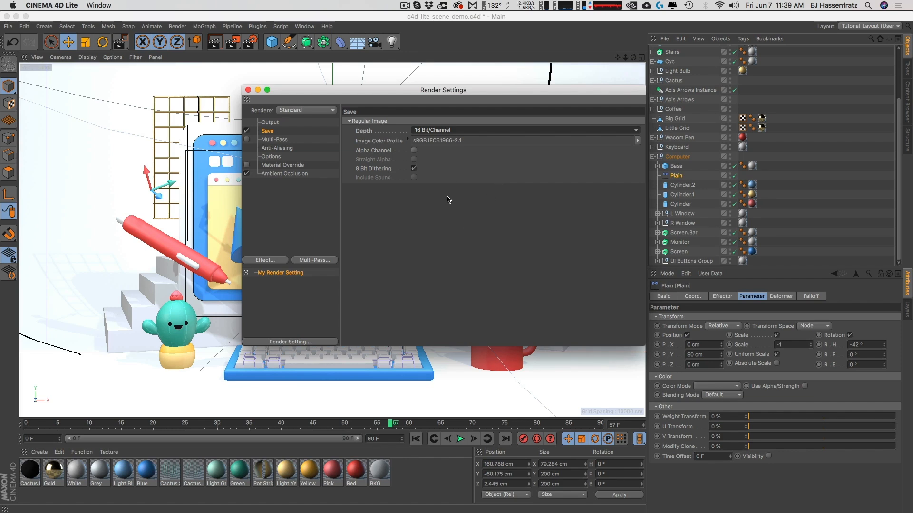
pyautogui.click(248, 90)
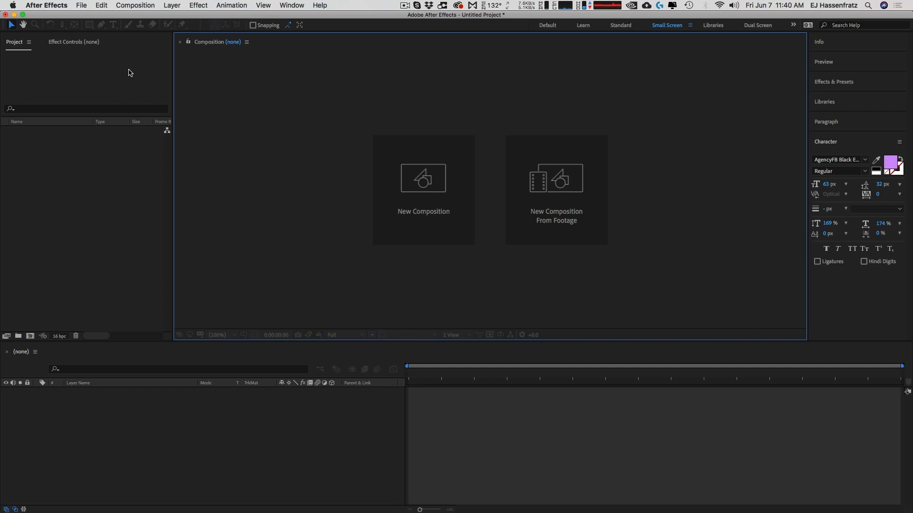
# In After Effects, import c4d_lite_scene_demo.c4d and place it in the empty timeline as a new composition.
pyautogui.click(83, 7)
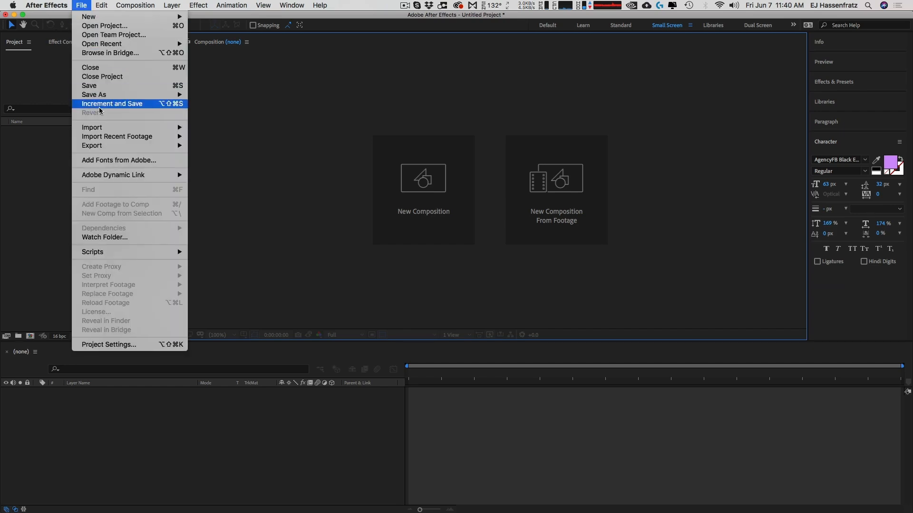
pyautogui.moveTo(104, 129)
pyautogui.click(209, 126)
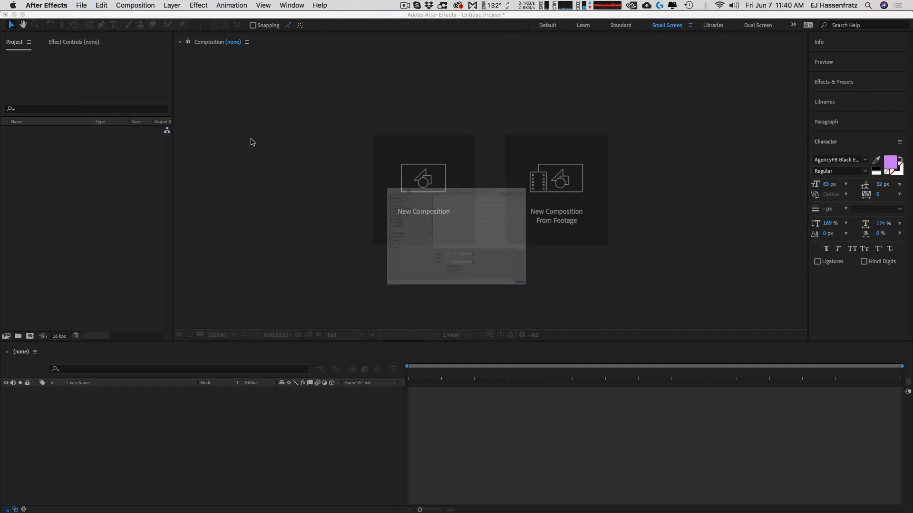
pyautogui.click(466, 137)
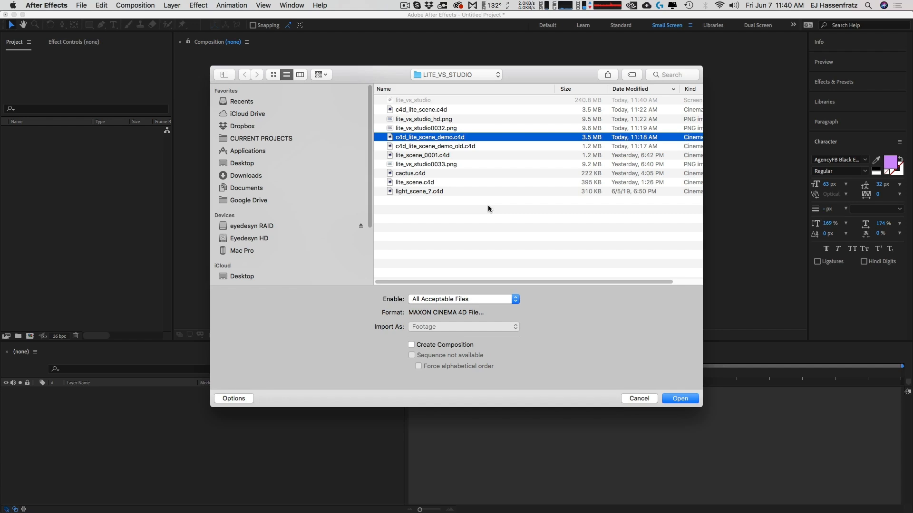
pyautogui.click(680, 399)
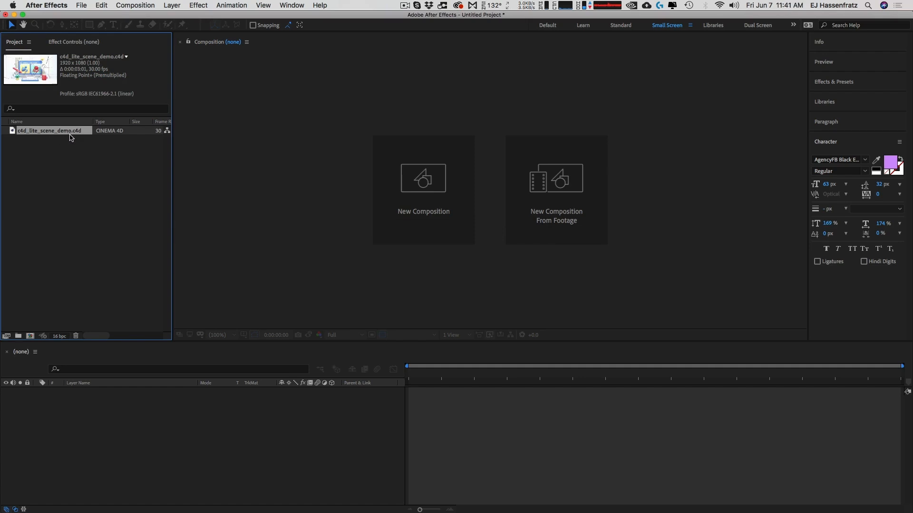
pyautogui.moveTo(69, 137); pyautogui.dragTo(184, 418)
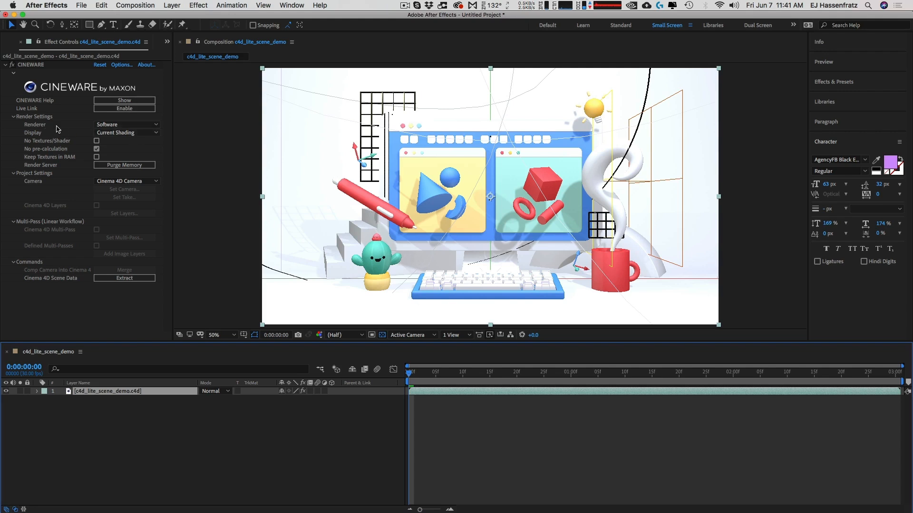
# Compare the Cineware renderer's Standard (Draft) and Standard (Final) options, and render frame 2 with Standard (Final).
pyautogui.click(116, 126)
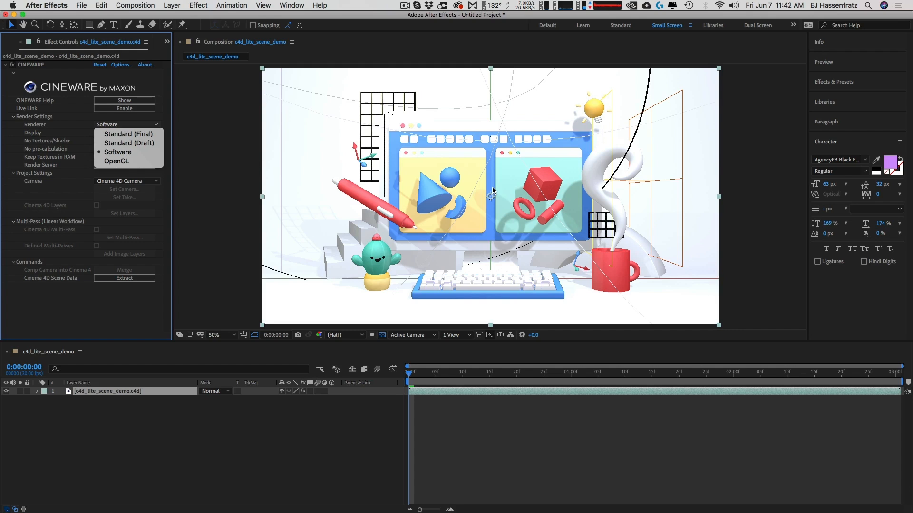
pyautogui.click(145, 145)
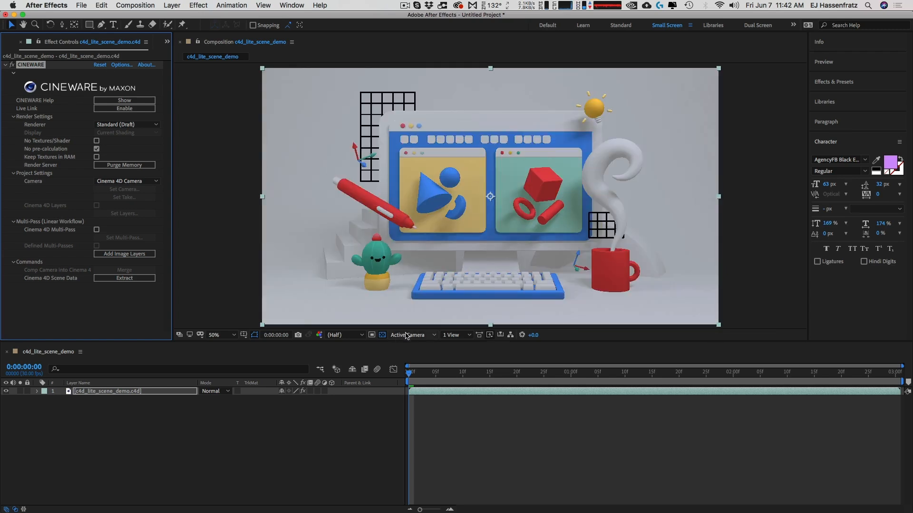
pyautogui.click(122, 125)
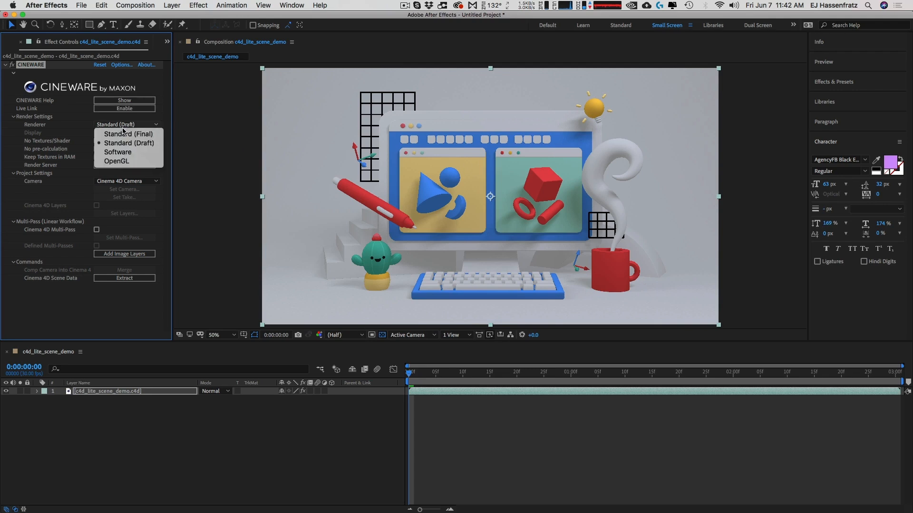
pyautogui.click(126, 134)
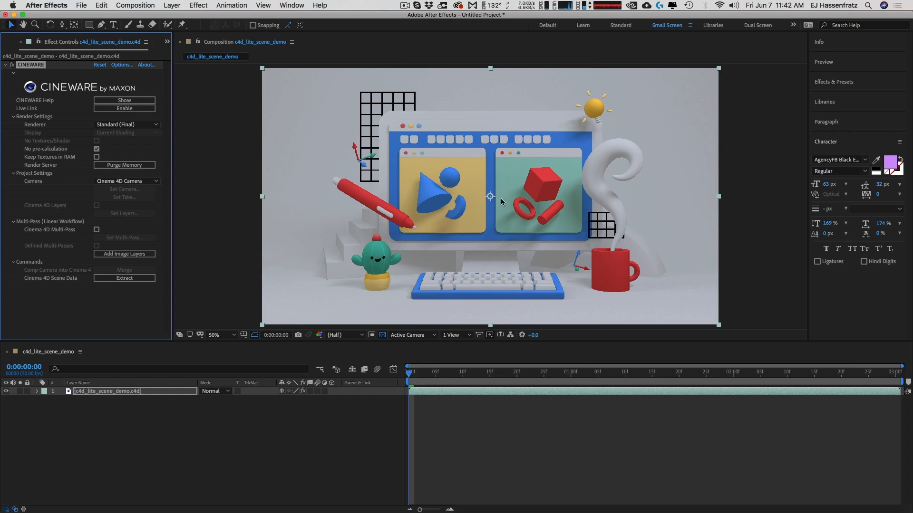
pyautogui.click(419, 373)
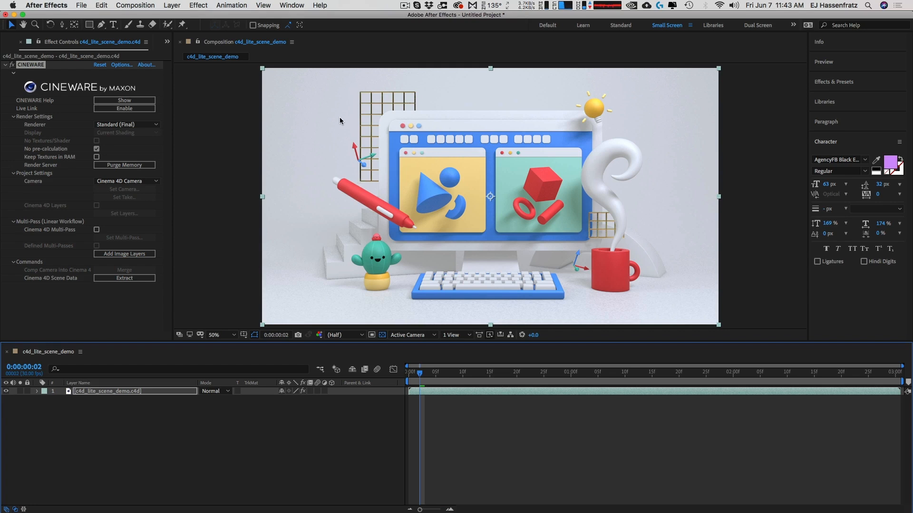
# Switch back to Cinema 4D, collapse the Computer group and select the Cactus null.
pyautogui.press('super+Tab')
pyautogui.press('super+Tab')
pyautogui.press('super+Tab')
pyautogui.press('super+Tab')
pyautogui.press('super+Tab')
pyautogui.press('super+Tab')
pyautogui.press('super+Tab')
pyautogui.press('super+Tab')
pyautogui.press('super+Tab')
pyautogui.press('super+Tab')
pyautogui.press('super+Tab')
pyautogui.press('super+Tab')
pyautogui.press('super+Tab')
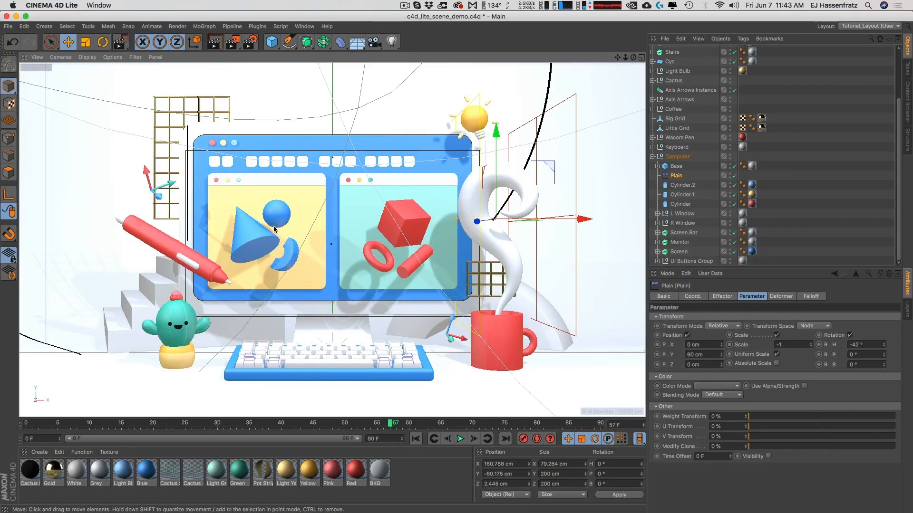
pyautogui.click(184, 358)
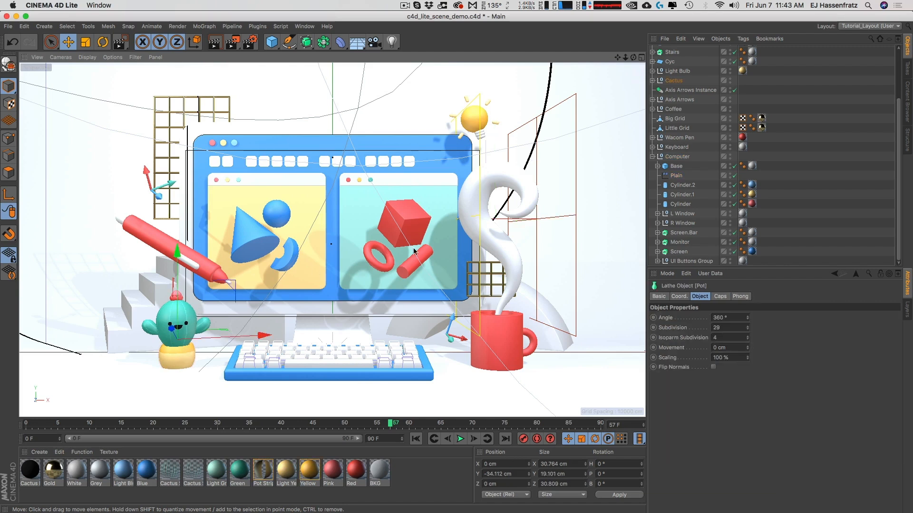
pyautogui.click(652, 156)
pyautogui.click(674, 146)
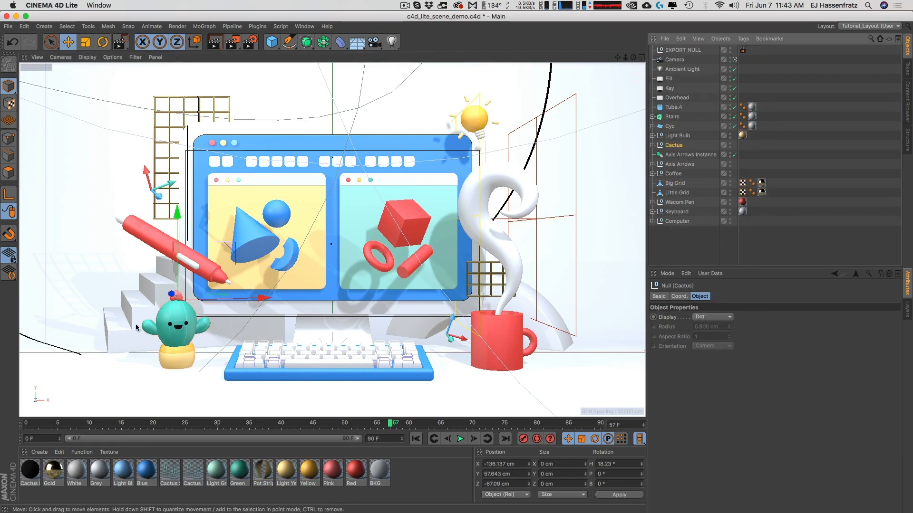
# Scale the Cactus null to about twice its size and raise it to about 112 cm on Y.
pyautogui.press('t')
pyautogui.moveTo(229, 310); pyautogui.dragTo(274, 307)
pyautogui.press('e')
pyautogui.moveTo(182, 192); pyautogui.dragTo(190, 164)
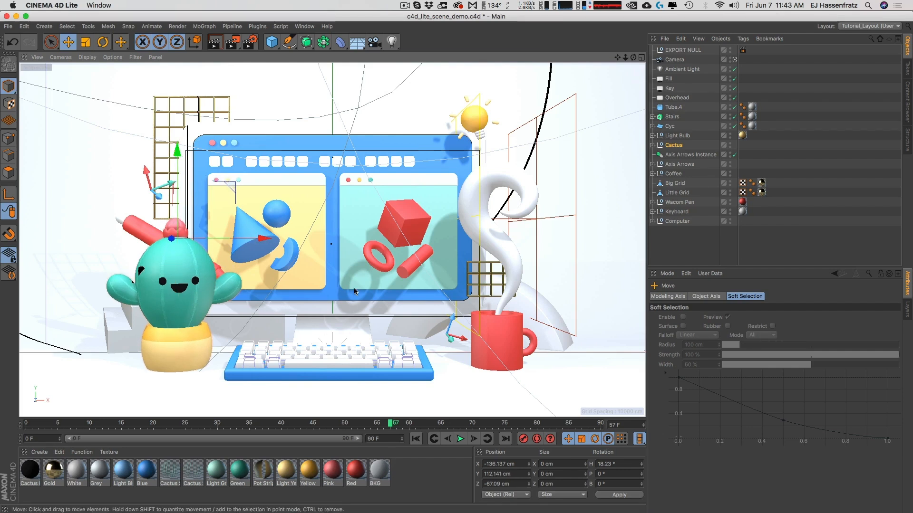
# Save the scene, then return to the first frame of the composition in After Effects.
pyautogui.click(8, 26)
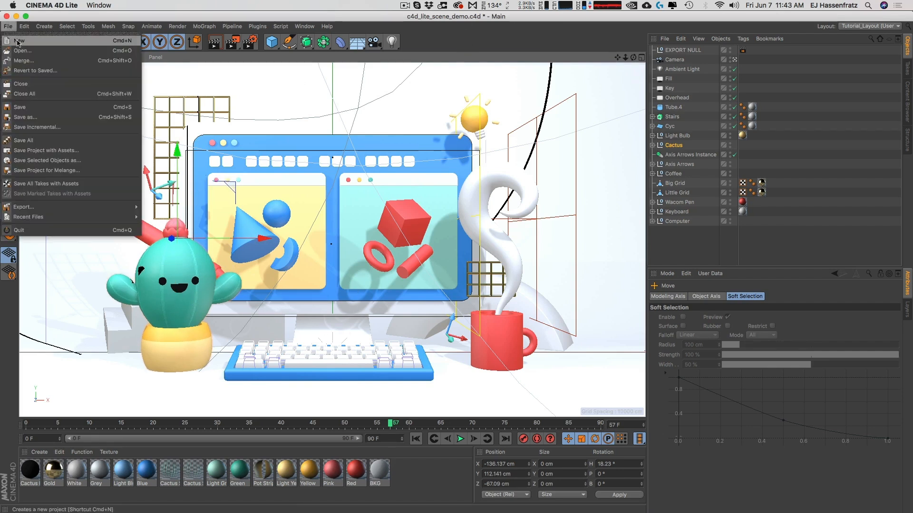
pyautogui.click(21, 107)
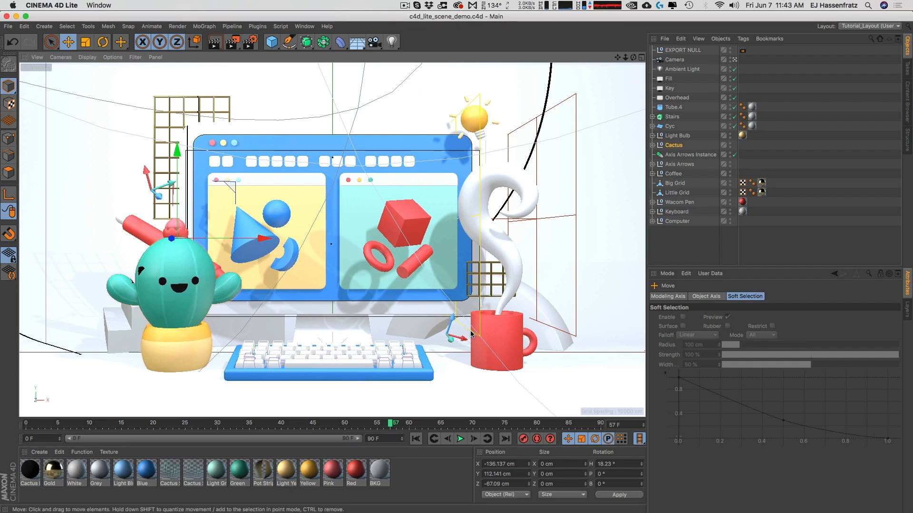
pyautogui.press('super+Tab')
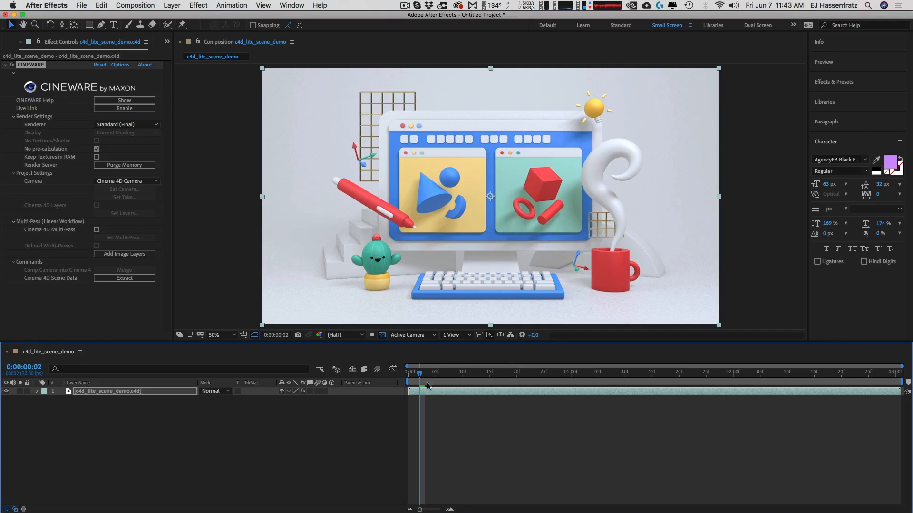
pyautogui.press('Home')
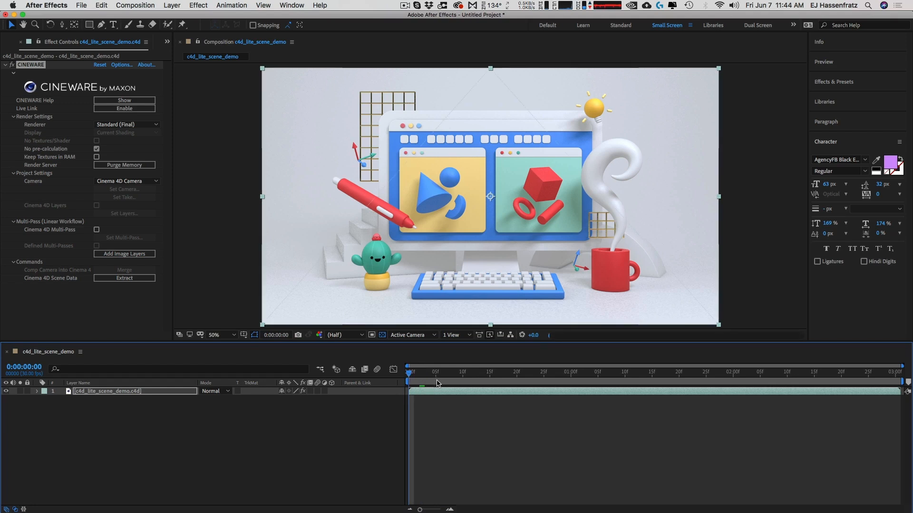
# Set the Cineware renderer to Standard (Draft) and scrub through the opening frames to about frame 9.
pyautogui.click(135, 125)
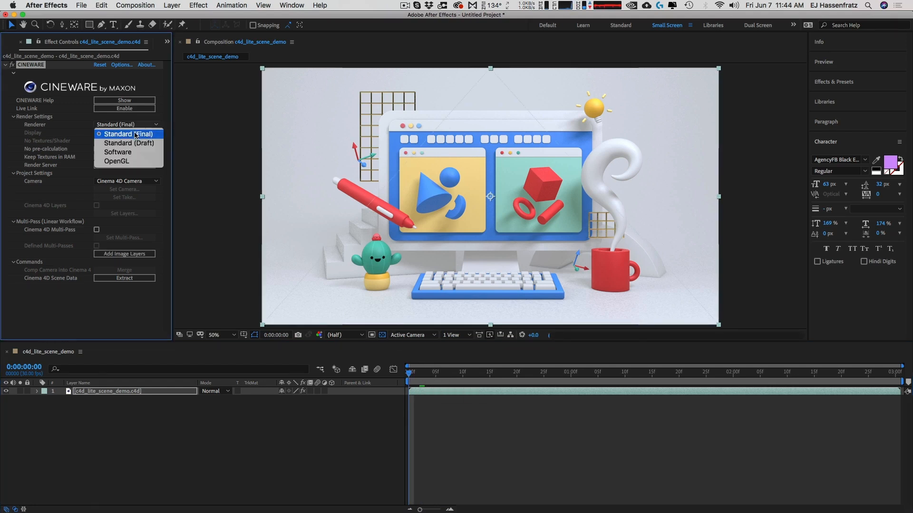
pyautogui.click(137, 143)
pyautogui.moveTo(426, 371); pyautogui.dragTo(450, 373)
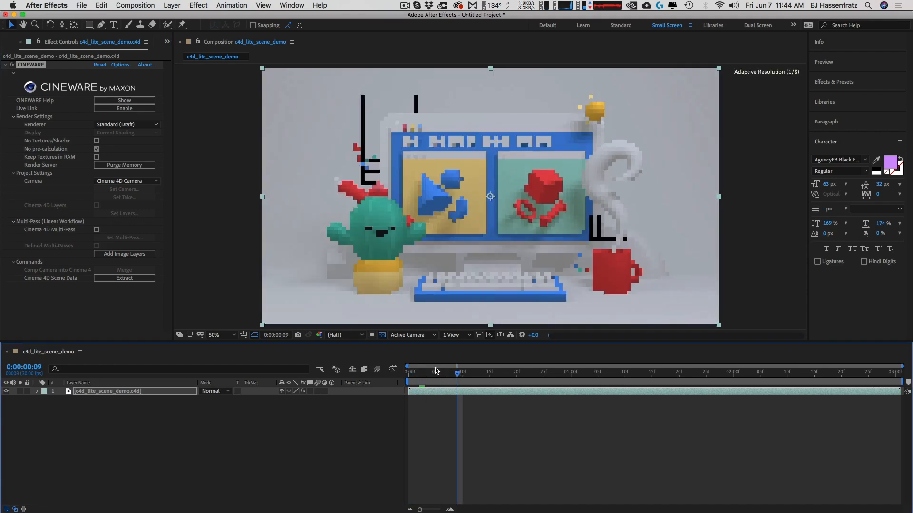
# Set the Cineware renderer to OpenGL from the first frame and scrub the opening frames, stopping at frame 5.
pyautogui.click(410, 372)
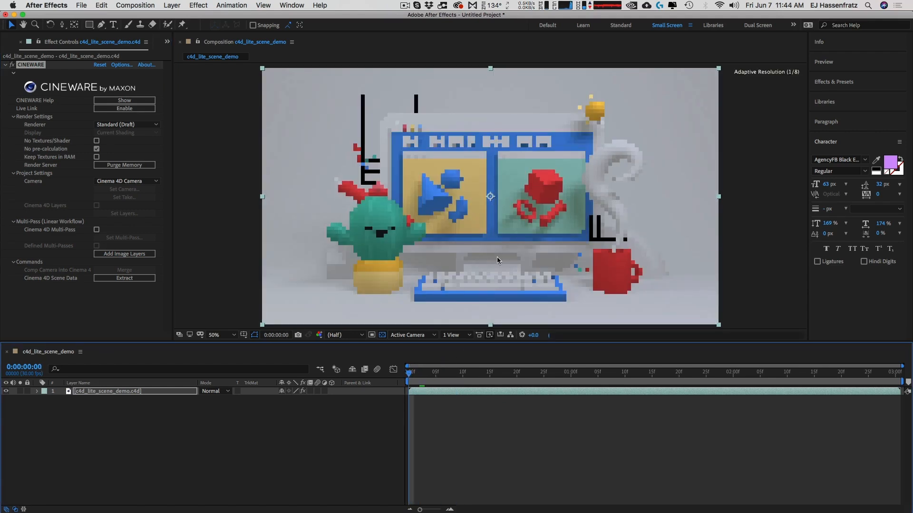
pyautogui.click(114, 124)
pyautogui.click(116, 153)
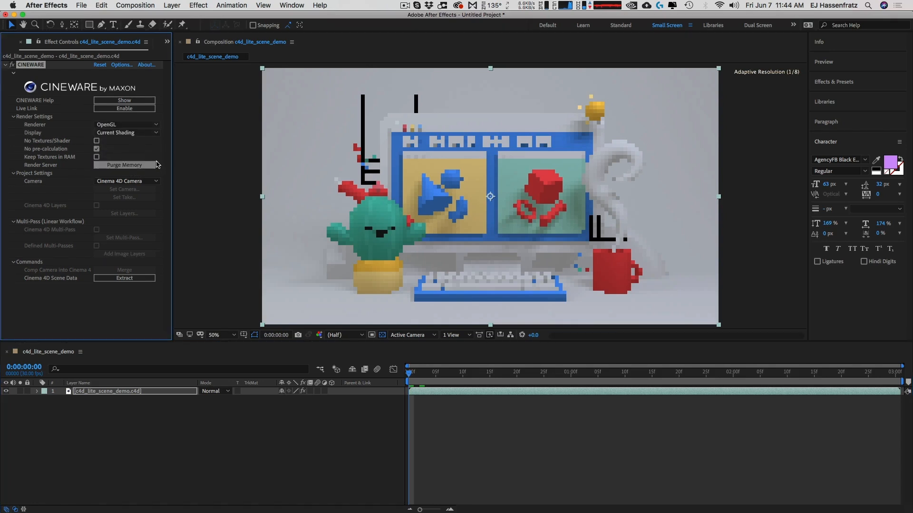
pyautogui.click(478, 374)
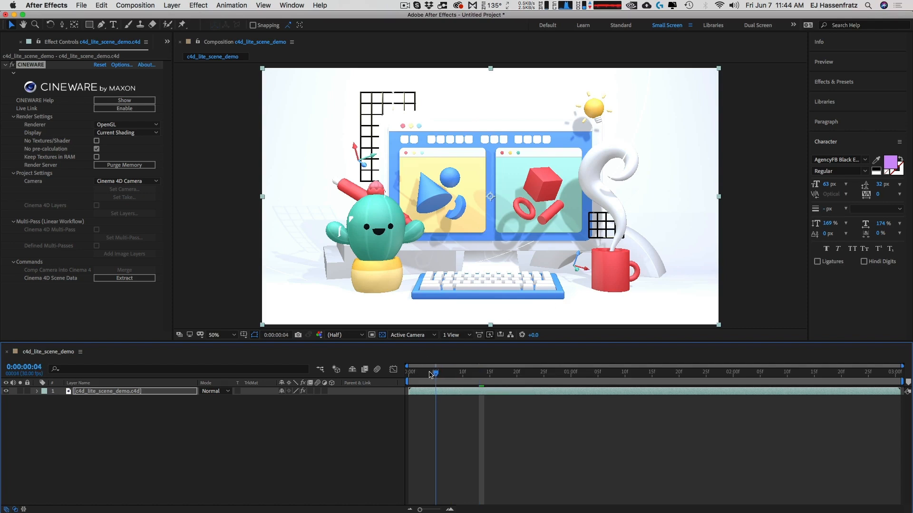
pyautogui.click(492, 374)
pyautogui.moveTo(492, 374); pyautogui.dragTo(435, 374)
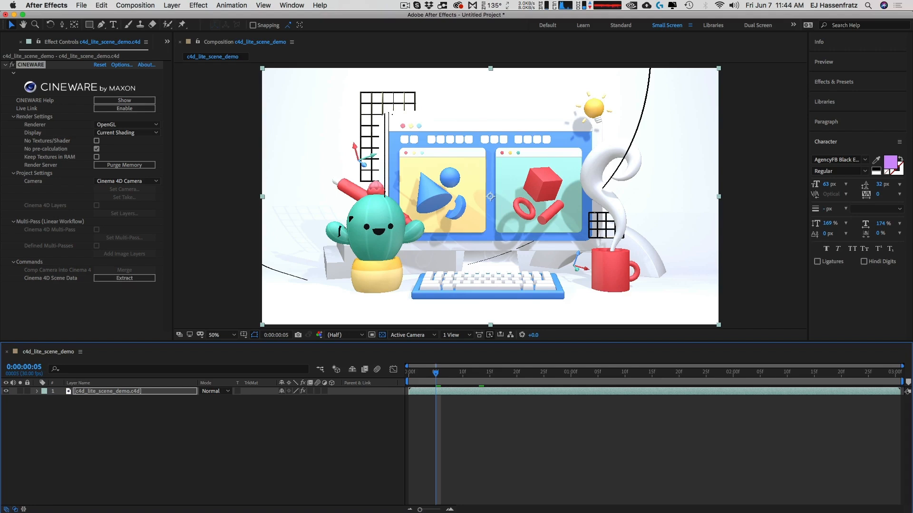
# Switch to Cinema 4D and enable Solid on the External Compositing tag of EXPORT NULL.
pyautogui.press('super+Tab')
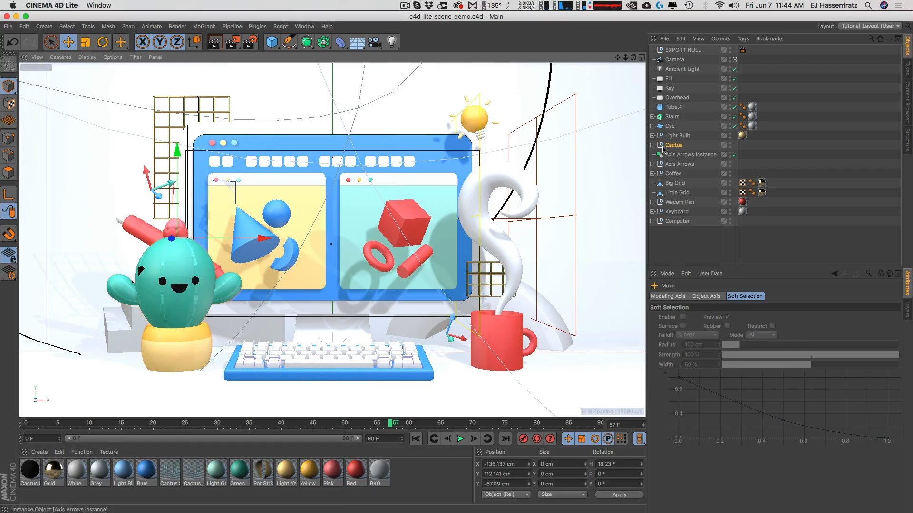
pyautogui.doubleClick(683, 69)
pyautogui.click(692, 51)
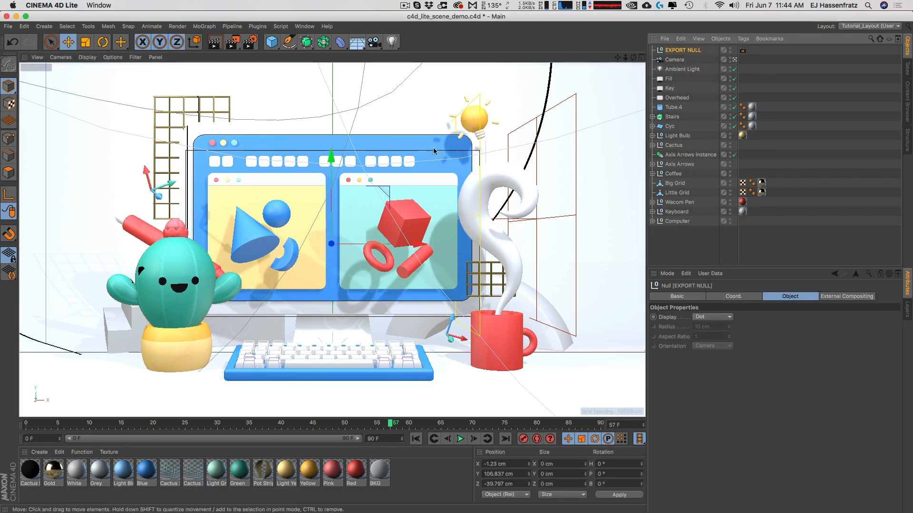
pyautogui.click(742, 50)
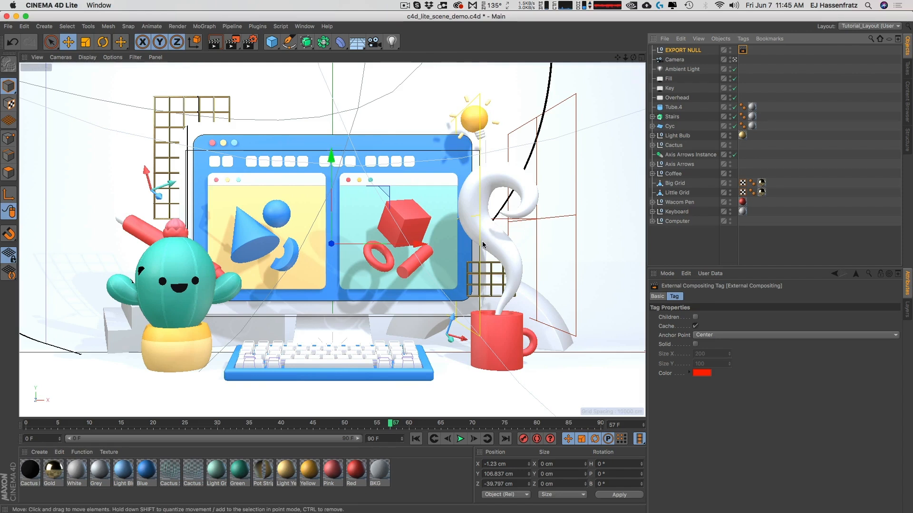
pyautogui.click(694, 345)
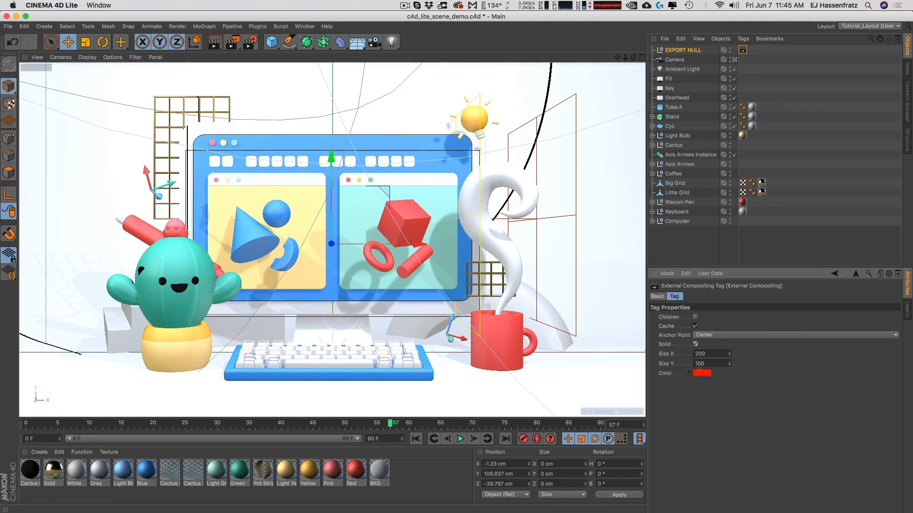
pyautogui.click(707, 352)
# Save the scene, then extract its Cinema 4D scene data into the After Effects composition.
pyautogui.click(8, 26)
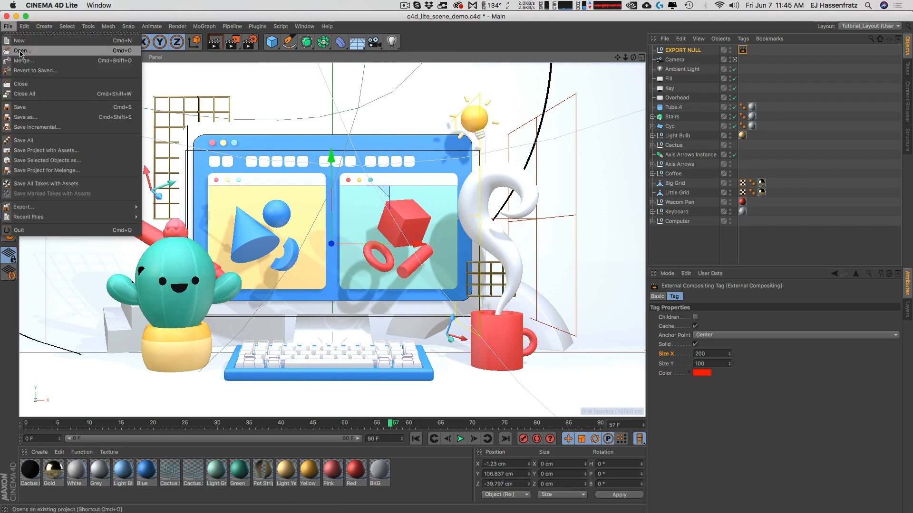
pyautogui.click(19, 107)
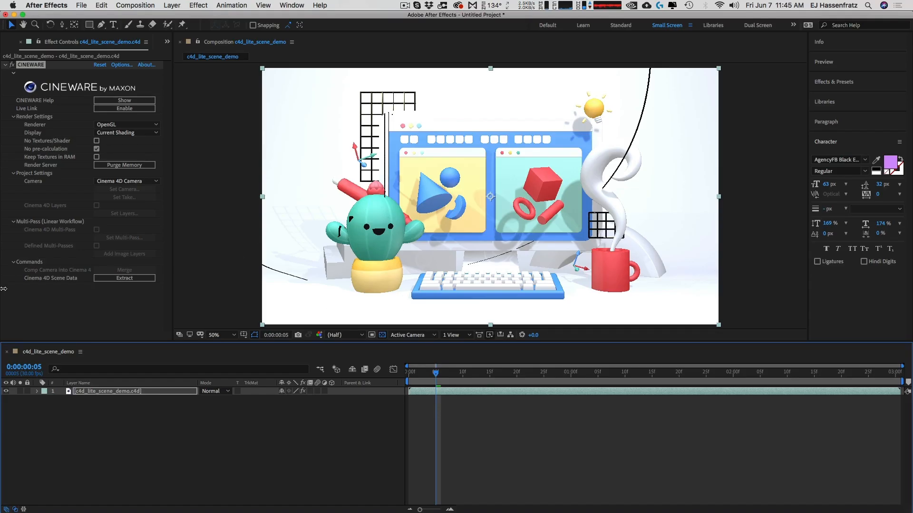
pyautogui.click(113, 283)
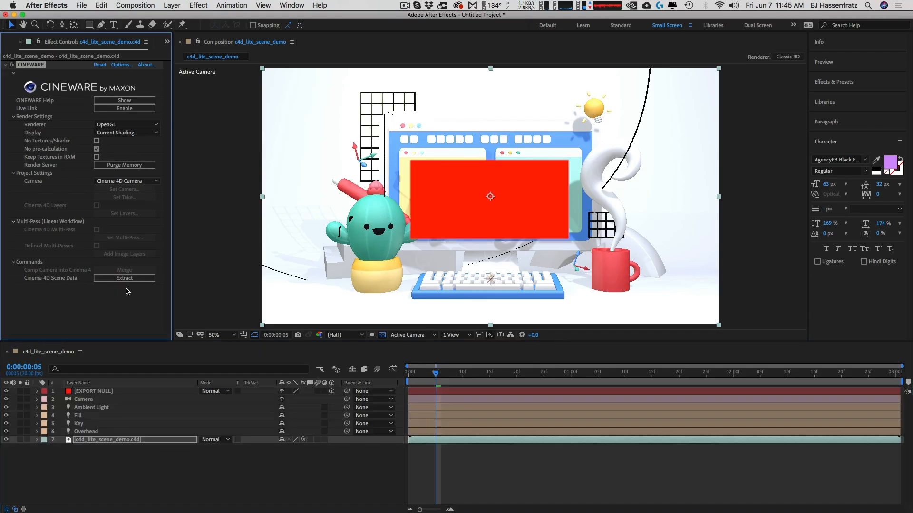
# Go through the extracted camera and light layers one by one, then select the EXPORT NULL solid.
pyautogui.click(120, 400)
pyautogui.press('super+Down')
pyautogui.press('super+Down')
pyautogui.press('super+Down')
pyautogui.press('super+Down')
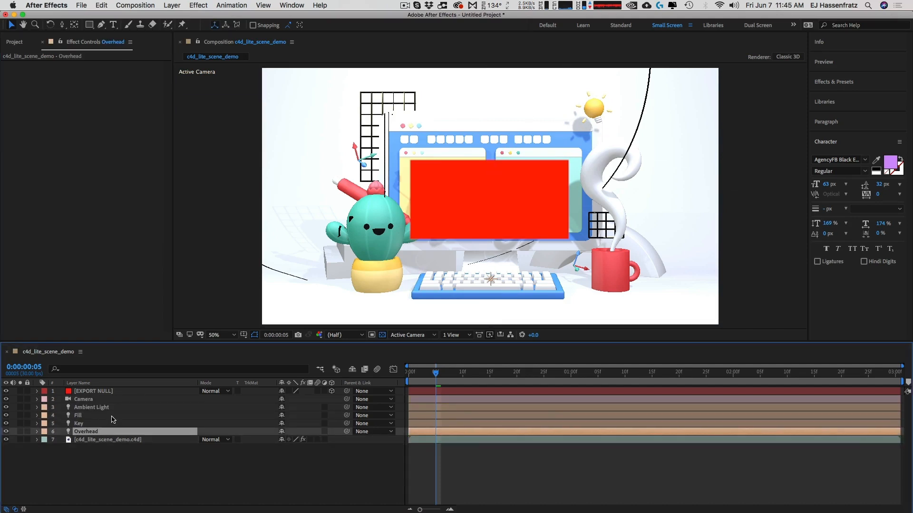
pyautogui.click(119, 394)
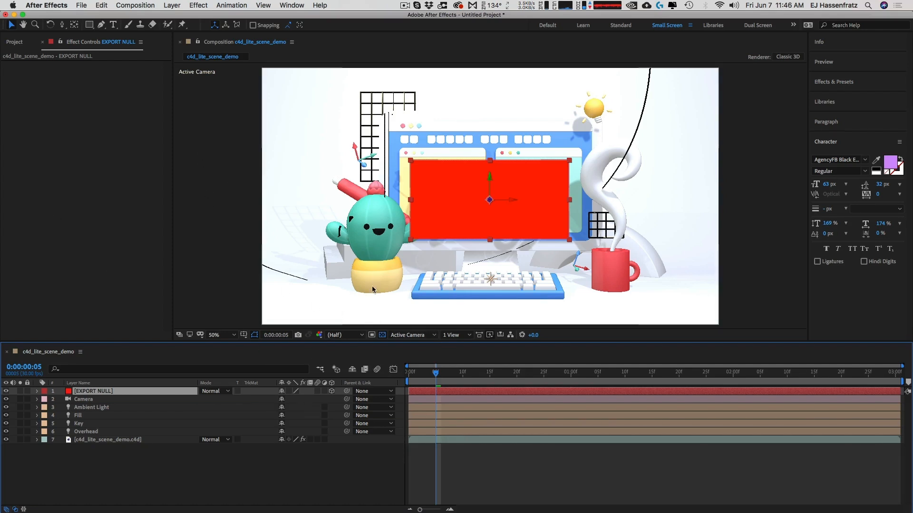
# Set the Cineware camera of the c4d_lite_scene_demo.c4d layer to Comp Camera.
pyautogui.click(101, 440)
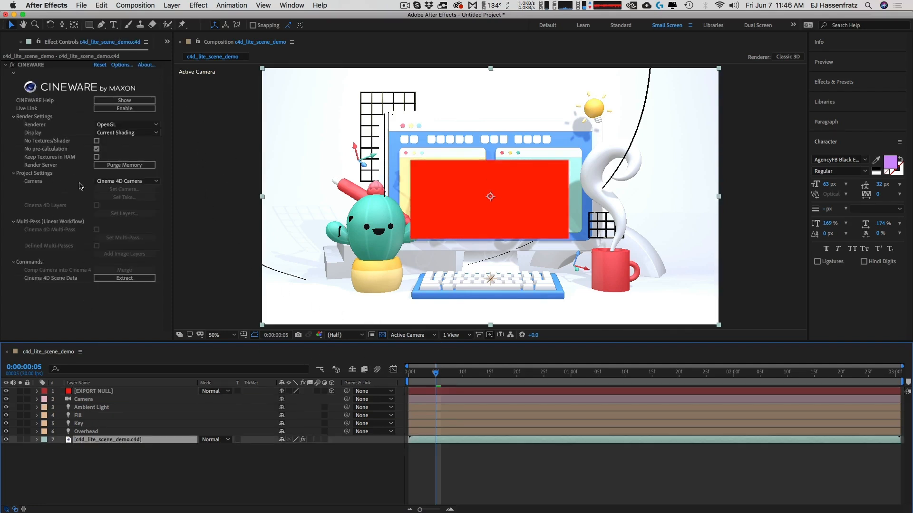
pyautogui.click(143, 181)
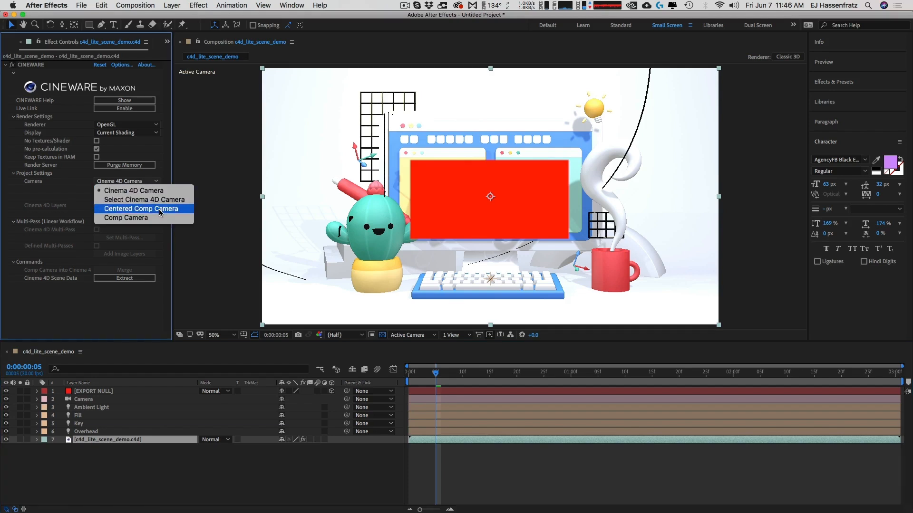
pyautogui.click(159, 218)
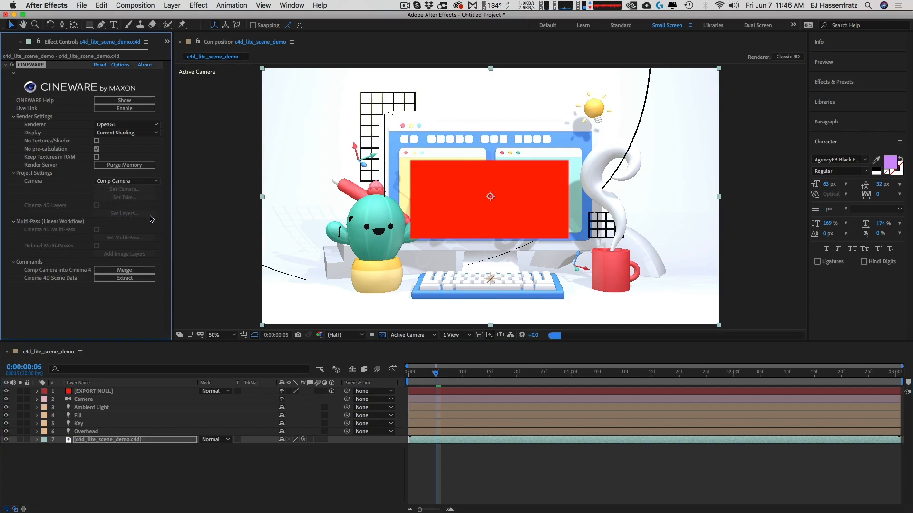
# Orbit the extracted Camera layer around the scene, undoing the first orbit before making a new one.
pyautogui.click(93, 399)
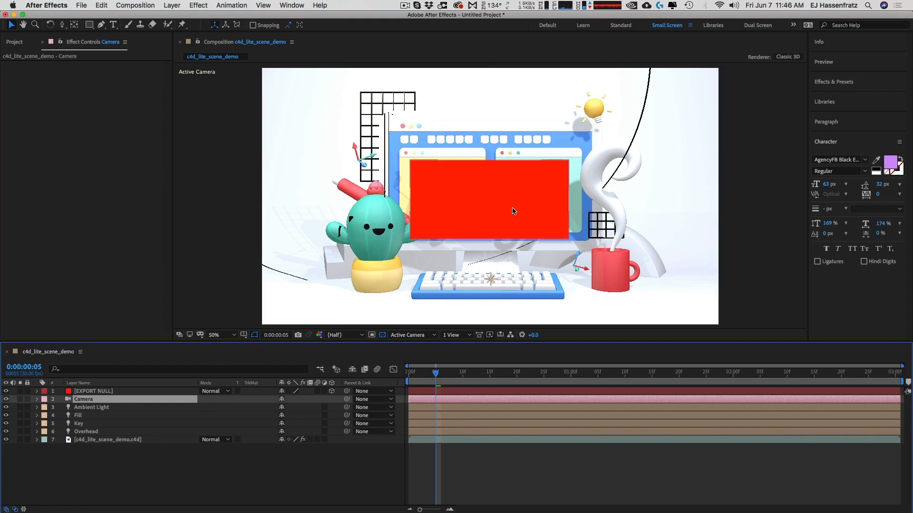
pyautogui.press('c')
pyautogui.press('c')
pyautogui.press('c')
pyautogui.moveTo(500, 205); pyautogui.dragTo(490, 226)
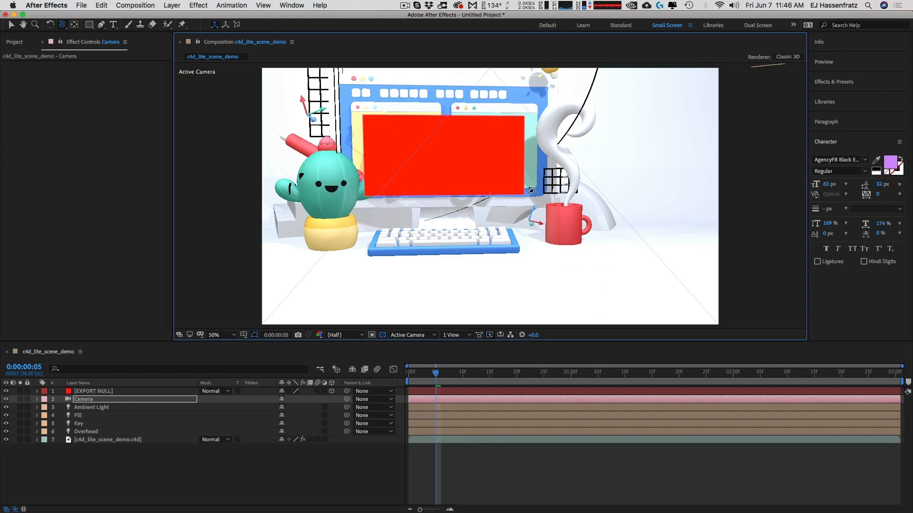
pyautogui.press('super+z')
pyautogui.moveTo(571, 169)
pyautogui.mouseDown()
pyautogui.moveTo(507, 173)
pyautogui.moveTo(515, 159)
pyautogui.moveTo(611, 216)
pyautogui.moveTo(591, 224)
pyautogui.moveTo(596, 212)
pyautogui.moveTo(554, 190)
pyautogui.moveTo(513, 193)
pyautogui.moveTo(491, 213)
pyautogui.moveTo(478, 201)
pyautogui.moveTo(478, 214)
pyautogui.mouseUp()
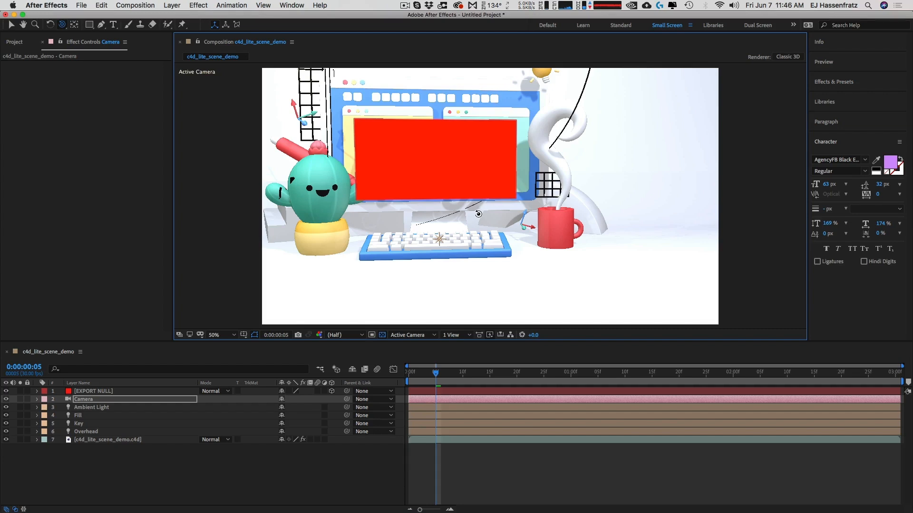
pyautogui.moveTo(414, 144); pyautogui.dragTo(430, 215)
# Dolly the composition camera in toward the red solid, then adjust its angle with the camera tools.
pyautogui.press('c')
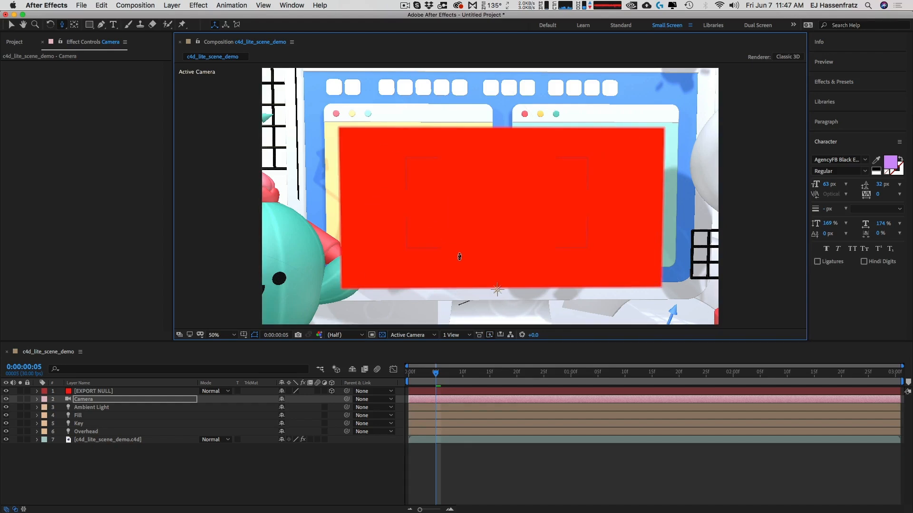
pyautogui.moveTo(459, 257); pyautogui.dragTo(454, 257)
pyautogui.press('c')
pyautogui.press('c')
pyautogui.press('c')
pyautogui.moveTo(494, 228)
pyautogui.mouseDown()
pyautogui.moveTo(492, 221)
pyautogui.moveTo(488, 242)
pyautogui.mouseUp()
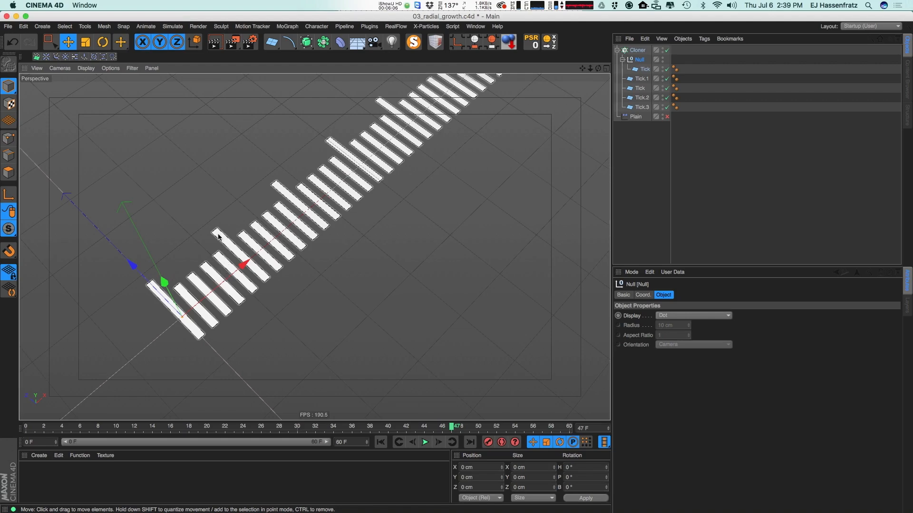
# Enable the Plain effector in the radial growth scene, select it and move it along the row of tick marks.
pyautogui.scroll(-10, 218, 236)
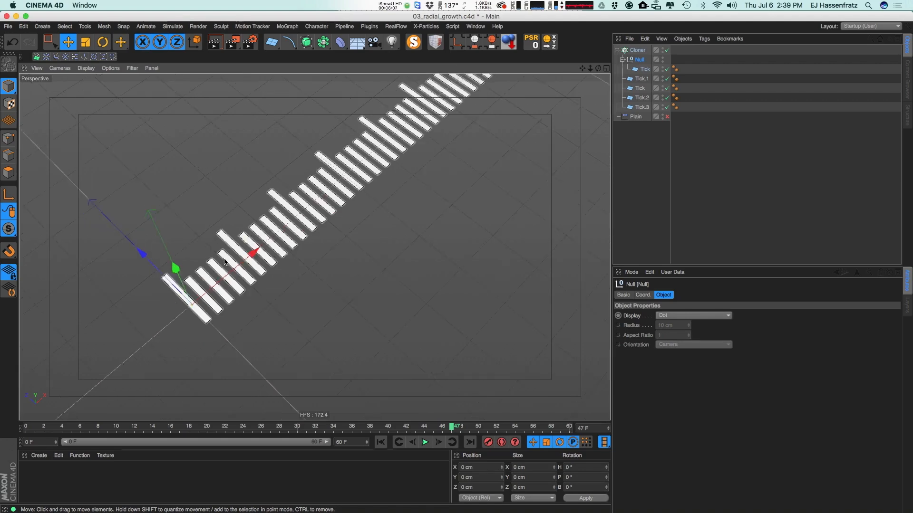
pyautogui.moveTo(302, 237); pyautogui.dragTo(373, 218)
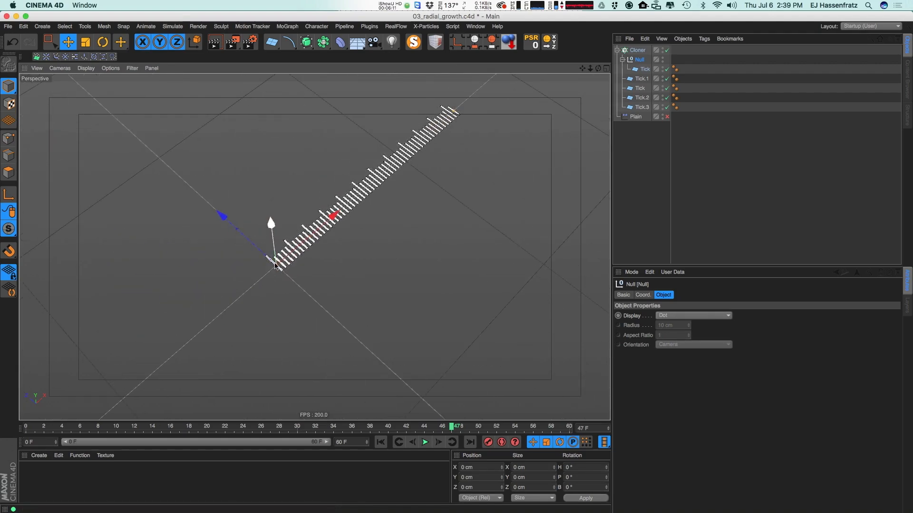
pyautogui.click(666, 117)
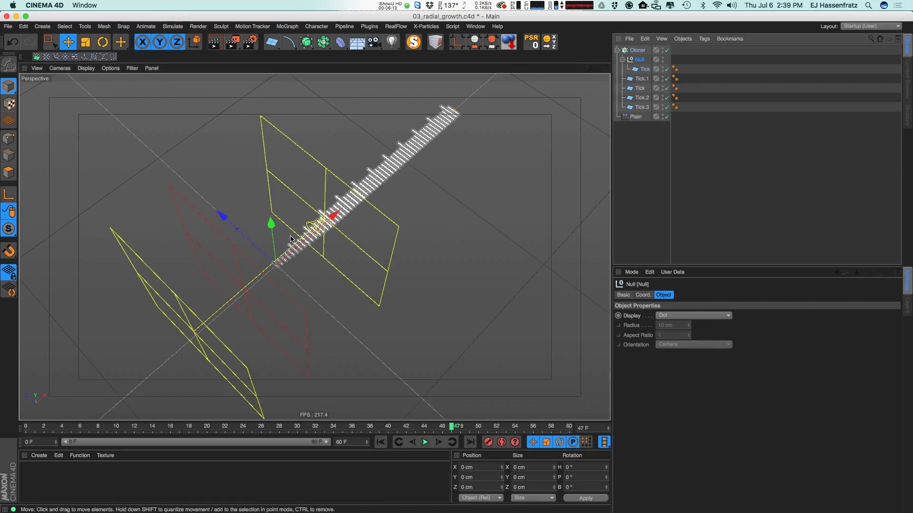
pyautogui.click(635, 117)
pyautogui.moveTo(332, 201); pyautogui.dragTo(426, 187)
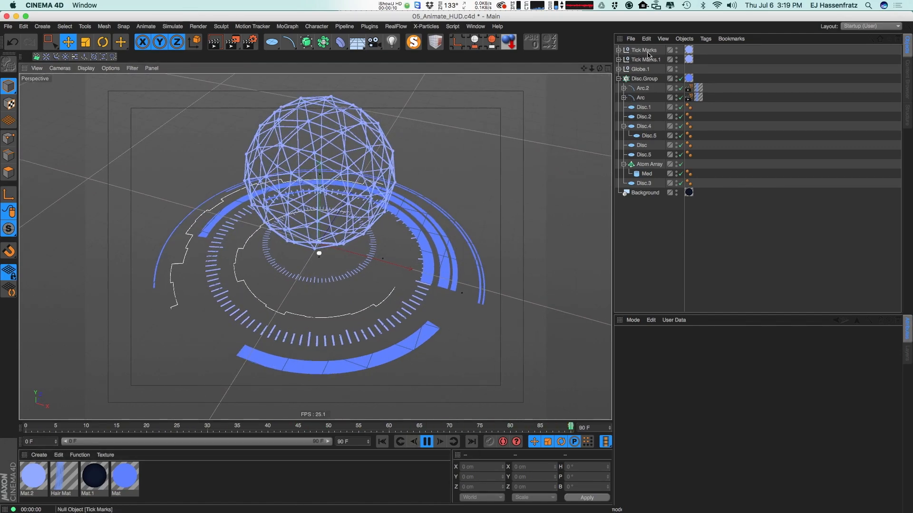
# Inspect the Globe.1 null and the Disc.Group cloner in the HUD scene, then stop the animation playback.
pyautogui.click(640, 69)
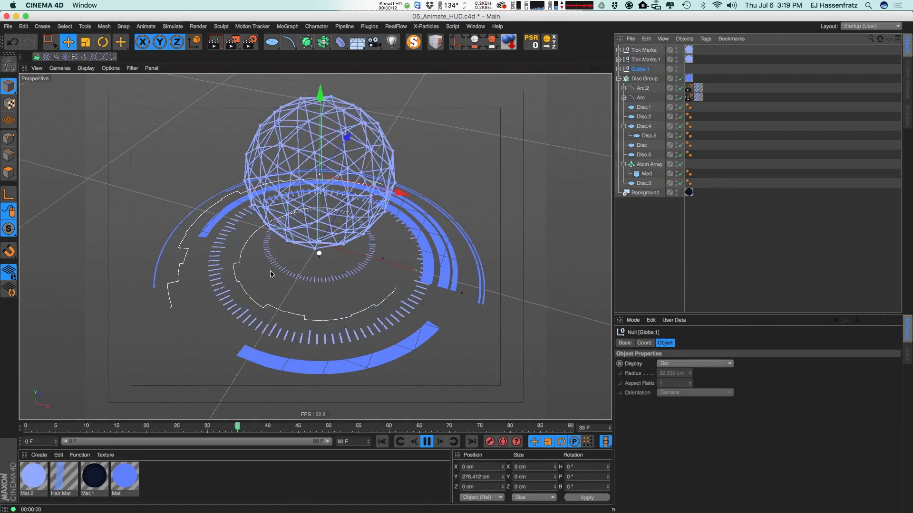
pyautogui.click(644, 78)
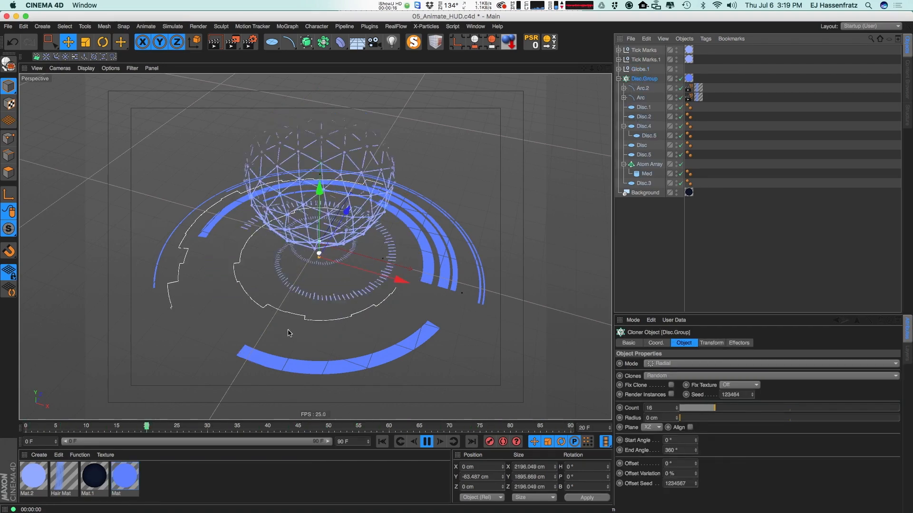
pyautogui.press('F8')
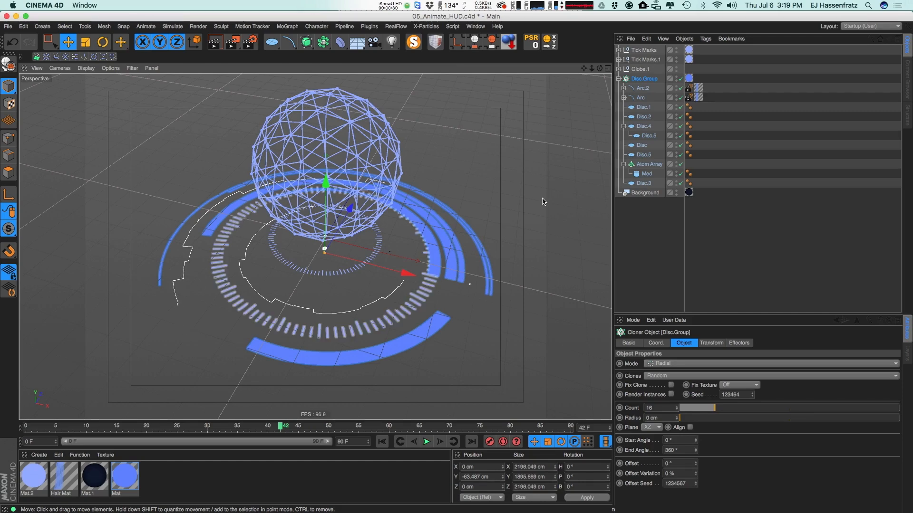
pyautogui.moveTo(411, 265); pyautogui.dragTo(385, 269)
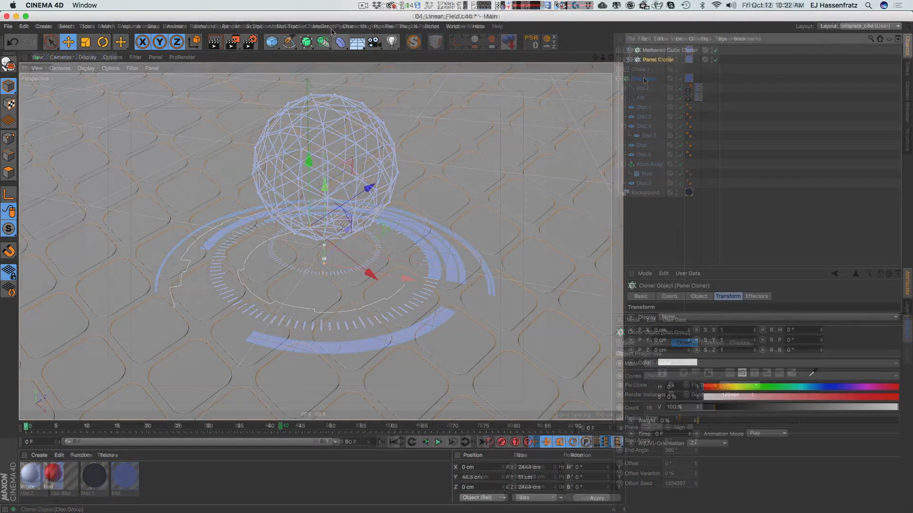
pyautogui.click(331, 27)
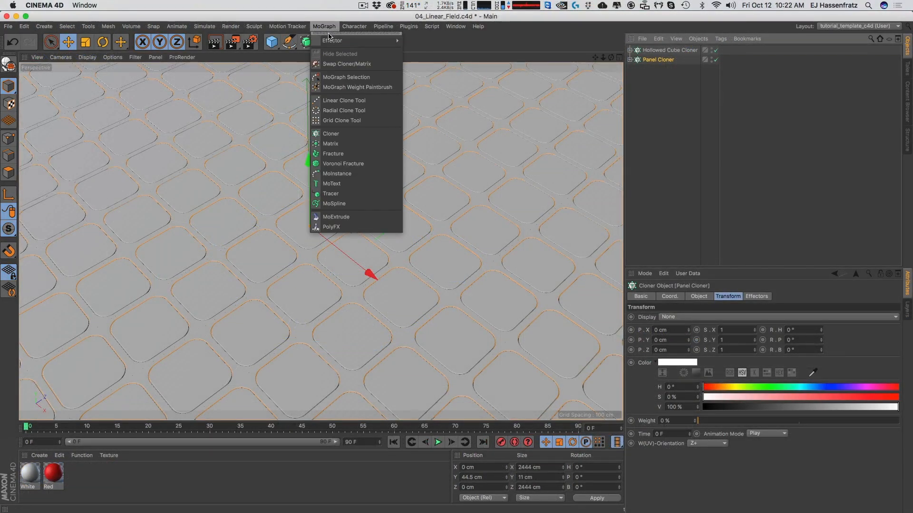
pyautogui.moveTo(333, 40)
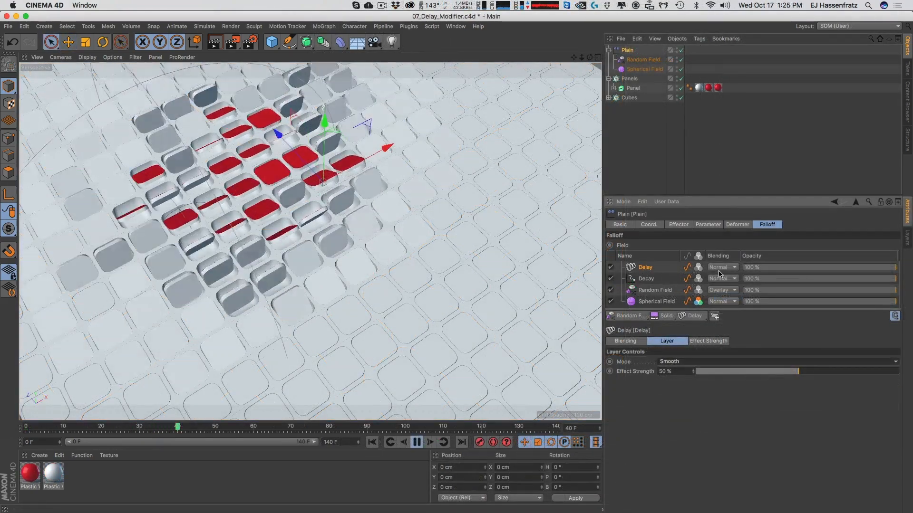
pyautogui.click(724, 267)
pyautogui.click(719, 278)
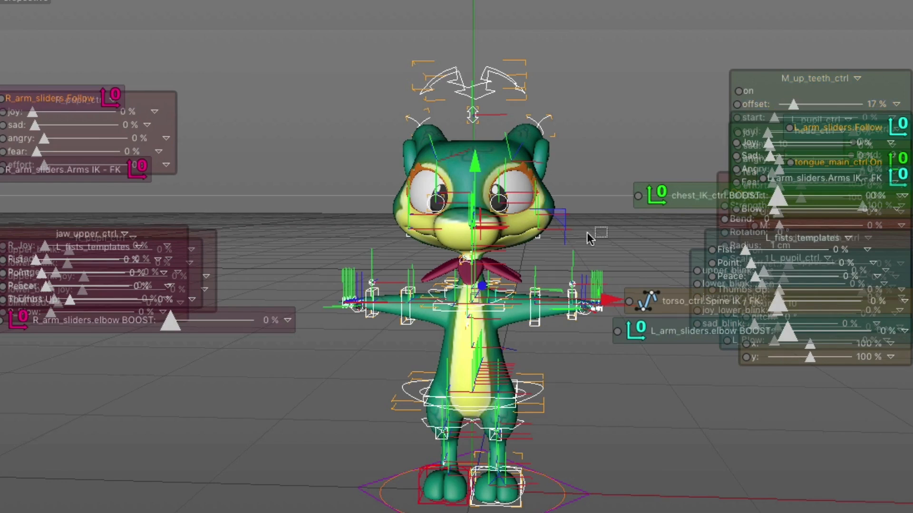
# Raise the character rig's torso_ctrl Spine IK / FK slider and pose the torso with its control.
pyautogui.scroll(5, 586, 232)
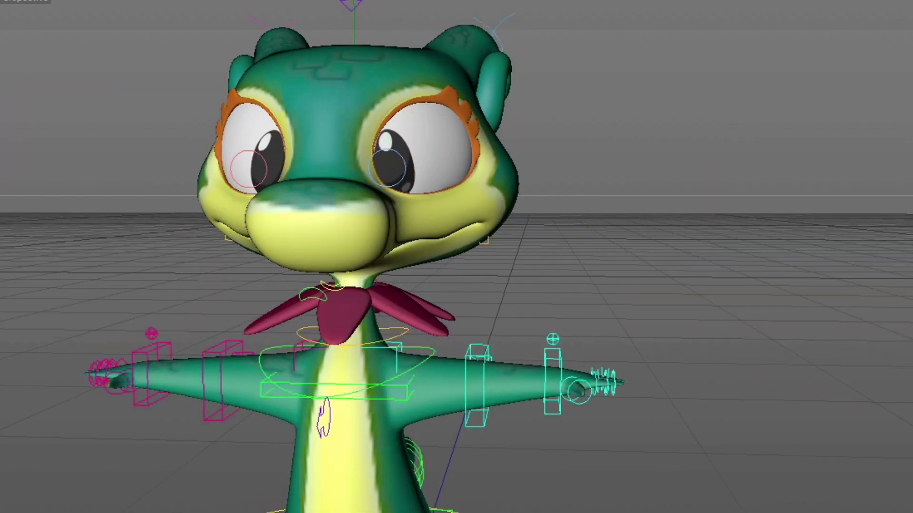
pyautogui.moveTo(730, 301); pyautogui.dragTo(844, 311)
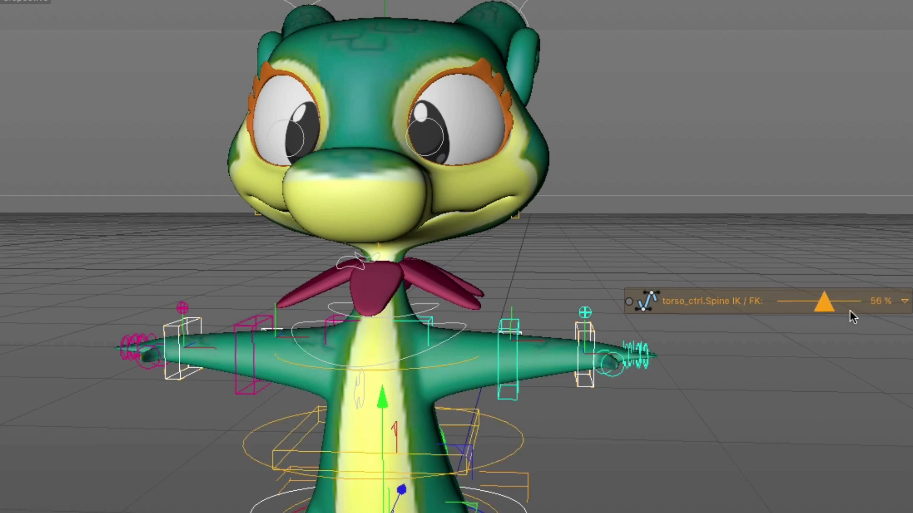
pyautogui.moveTo(487, 444); pyautogui.dragTo(508, 399)
pyautogui.moveTo(508, 399); pyautogui.dragTo(546, 381)
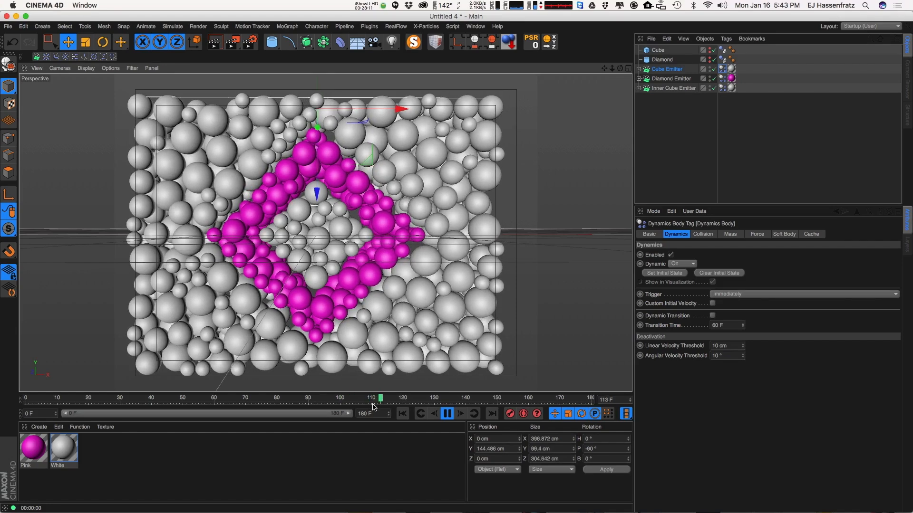
pyautogui.press('F8')
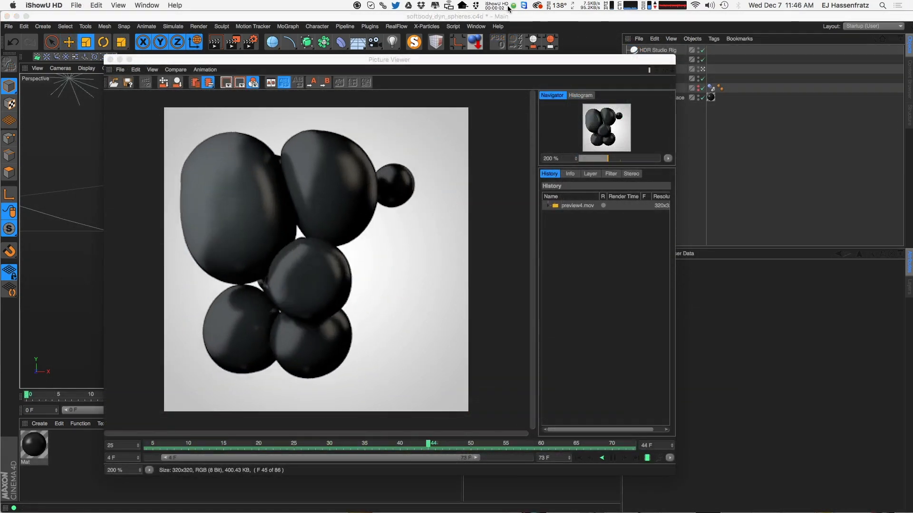
pyautogui.click(602, 61)
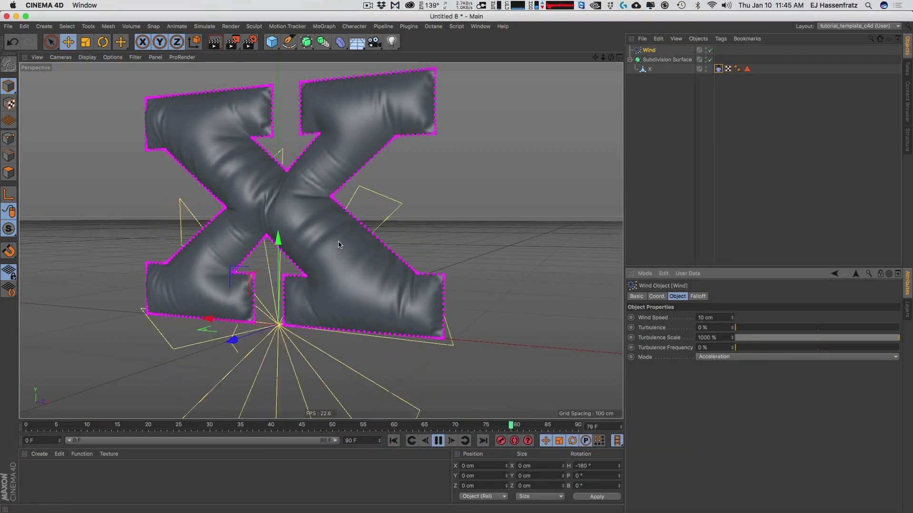
# Set the Wind object's Wind Speed to 15 cm for the inflated X cloth simulation.
pyautogui.doubleClick(702, 318)
pyautogui.write('15')
pyautogui.press('Return')
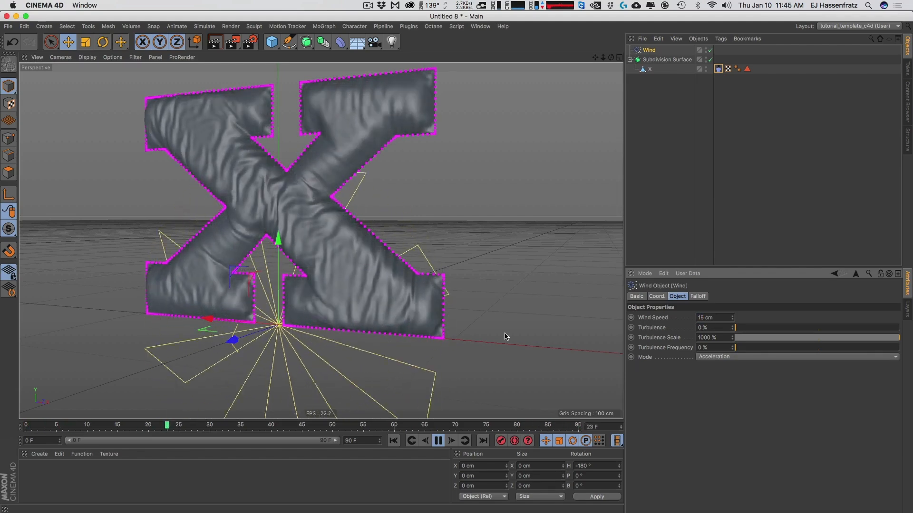
pyautogui.moveTo(350, 252)
pyautogui.mouseDown()
pyautogui.moveTo(196, 253)
pyautogui.moveTo(334, 249)
pyautogui.mouseUp()
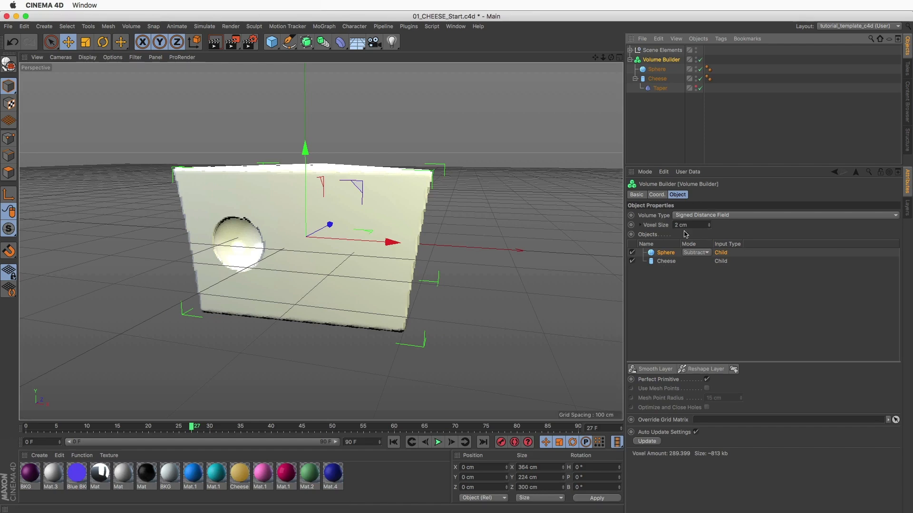
# Duplicate the cheese's Sphere inside the Volume Builder, shrink the copy to about 65 cm across and move it to the other side of the front face.
pyautogui.moveTo(310, 247); pyautogui.dragTo(285, 264)
pyautogui.moveTo(324, 289); pyautogui.dragTo(215, 251)
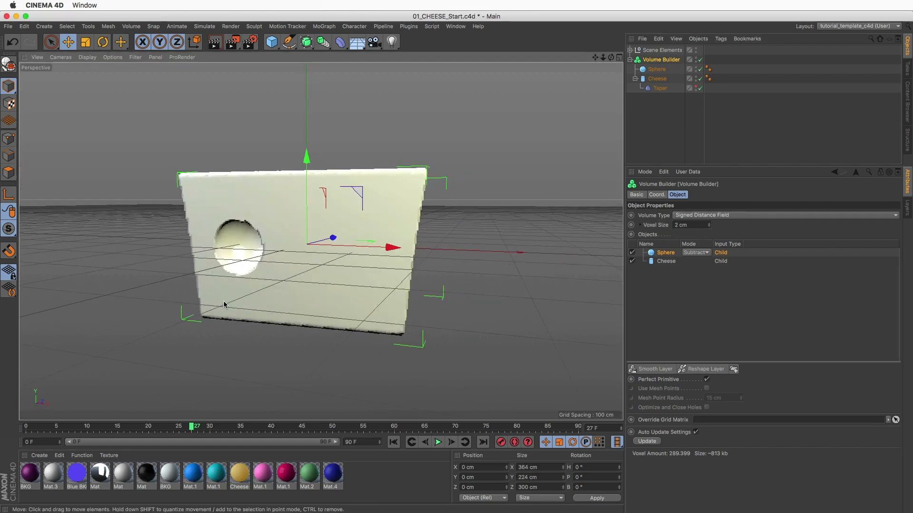
pyautogui.moveTo(357, 261); pyautogui.dragTo(579, 185)
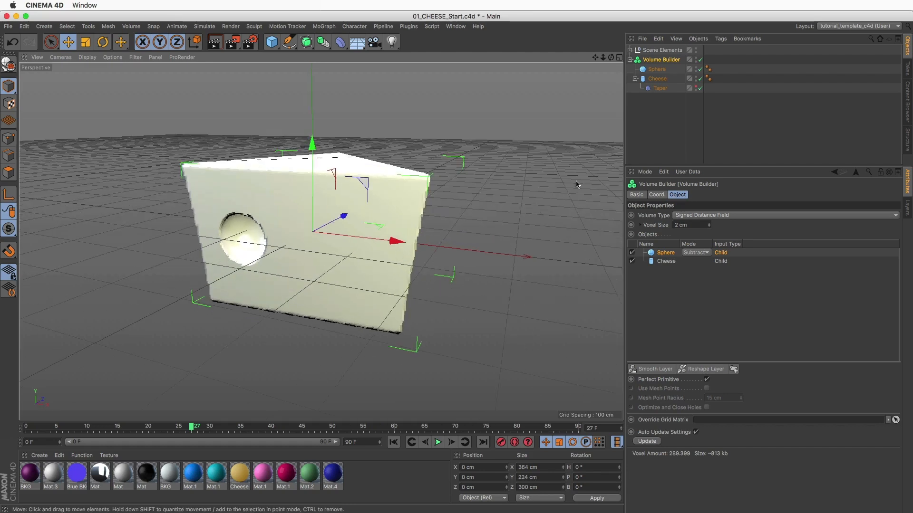
pyautogui.click(658, 70)
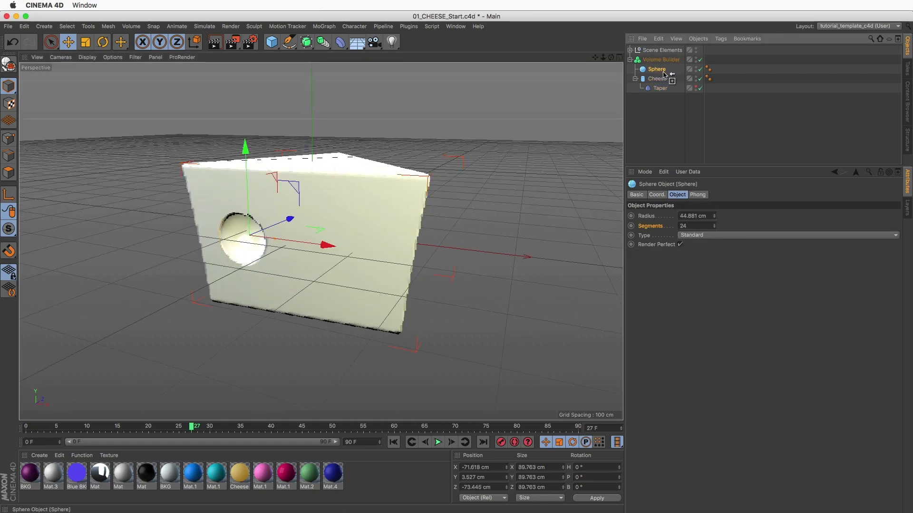
pyautogui.moveTo(664, 75); pyautogui.dragTo(666, 77)
pyautogui.moveTo(306, 194); pyautogui.dragTo(411, 212)
pyautogui.moveTo(383, 262); pyautogui.dragTo(480, 214)
# Set Sphere.1 to Subtract mode in the Volume Builder so it cuts a second hole in the cheese.
pyautogui.click(660, 60)
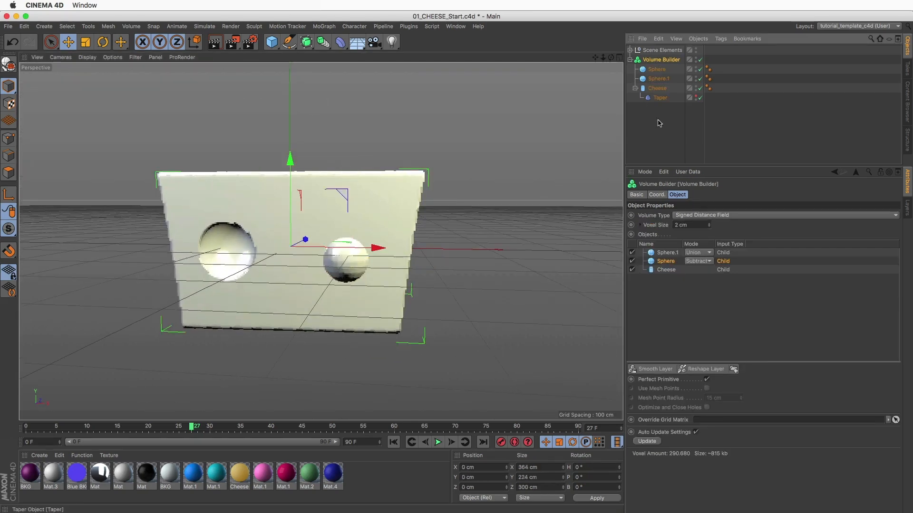
pyautogui.click(668, 254)
pyautogui.moveTo(436, 233); pyautogui.dragTo(373, 262)
pyautogui.click(707, 253)
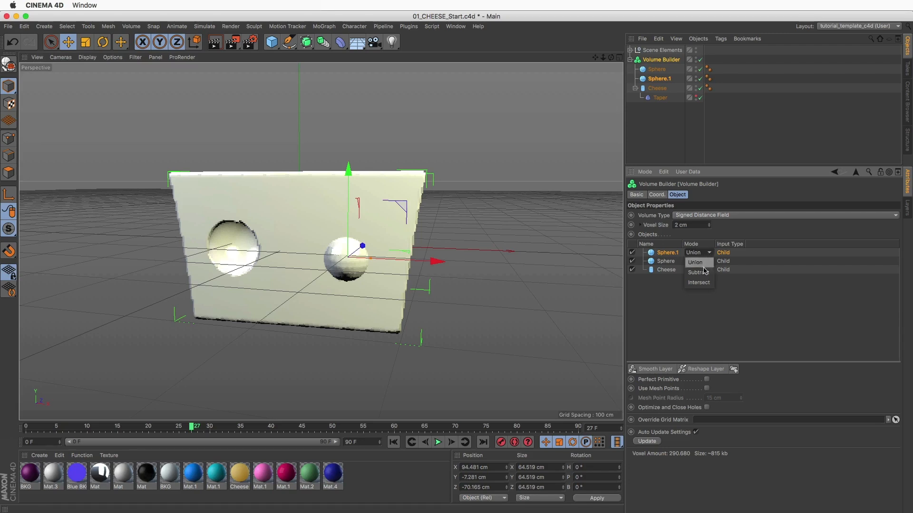
pyautogui.click(698, 272)
pyautogui.moveTo(459, 271); pyautogui.dragTo(389, 287)
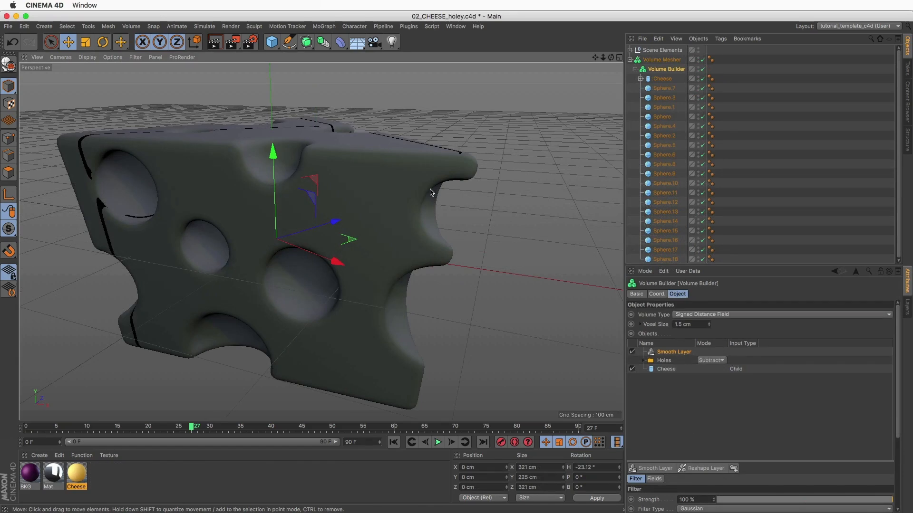
# Toggle off the Smooth Layer in the holey cheese's Volume Builder, then scrub forward through the Linear Field volume animation.
pyautogui.moveTo(407, 201); pyautogui.dragTo(414, 228)
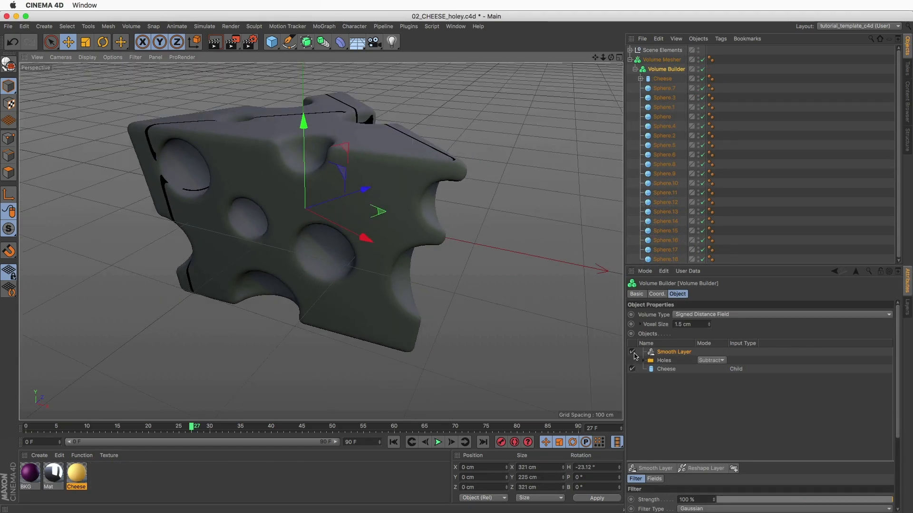
pyautogui.click(632, 352)
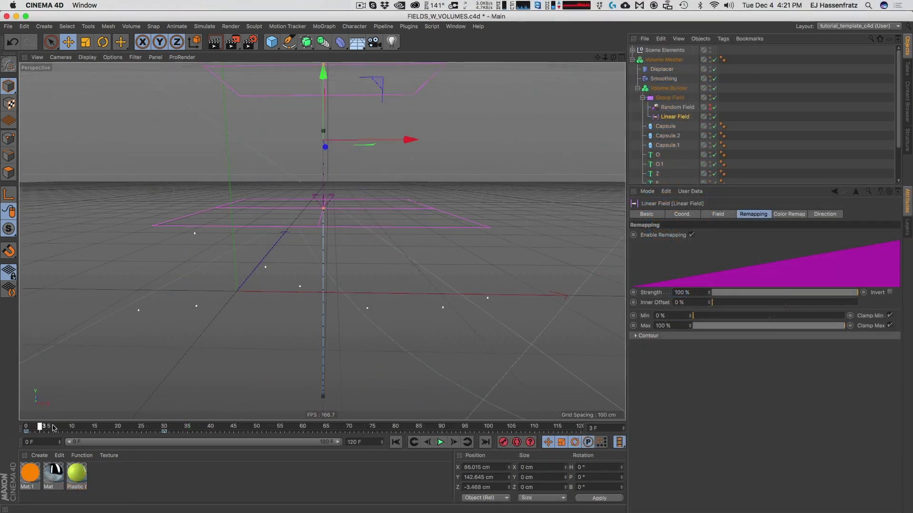
pyautogui.moveTo(53, 428); pyautogui.dragTo(140, 427)
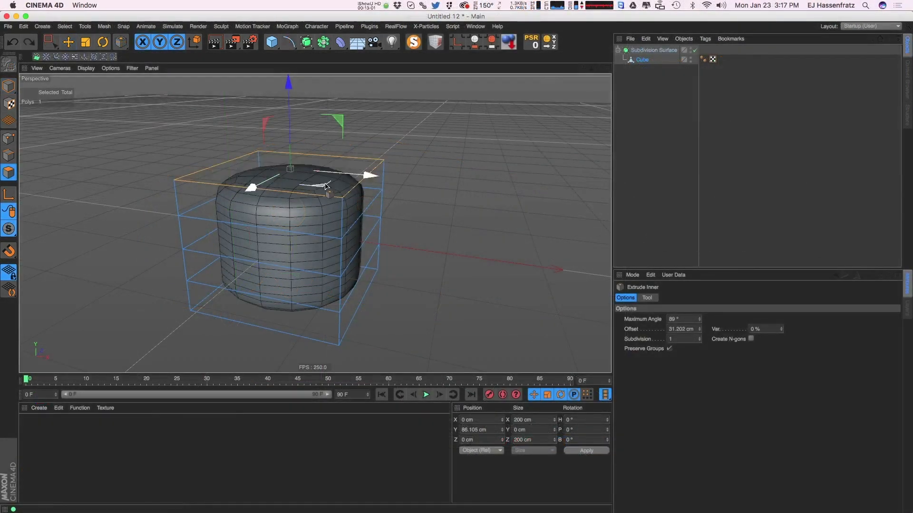
# Inset the subdivided cube's top polygon by about 54 cm, then extrude and shape it into a hollow vase neck.
pyautogui.moveTo(427, 141); pyautogui.dragTo(481, 136)
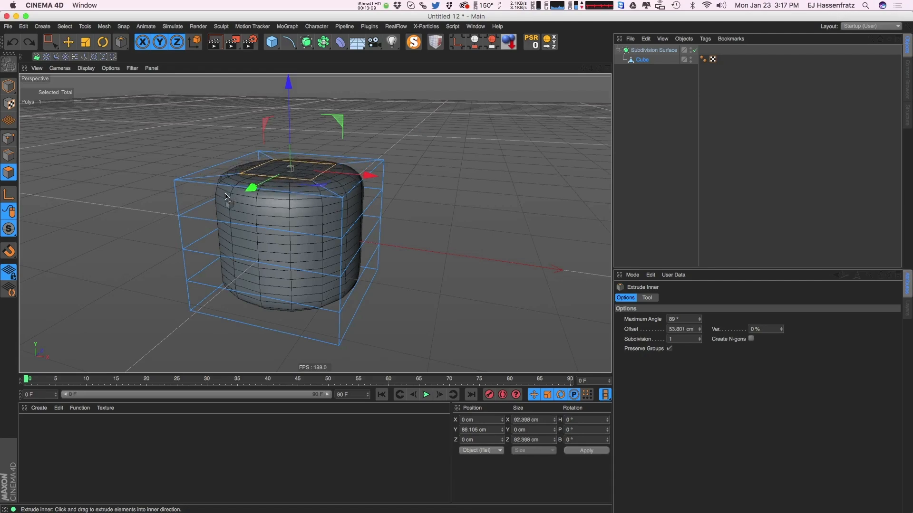
pyautogui.moveTo(216, 196); pyautogui.dragTo(174, 221)
pyautogui.moveTo(292, 193)
pyautogui.mouseDown()
pyautogui.moveTo(240, 267)
pyautogui.moveTo(312, 184)
pyautogui.moveTo(230, 214)
pyautogui.moveTo(304, 184)
pyautogui.moveTo(210, 247)
pyautogui.moveTo(202, 266)
pyautogui.moveTo(240, 304)
pyautogui.moveTo(266, 212)
pyautogui.moveTo(288, 176)
pyautogui.mouseUp()
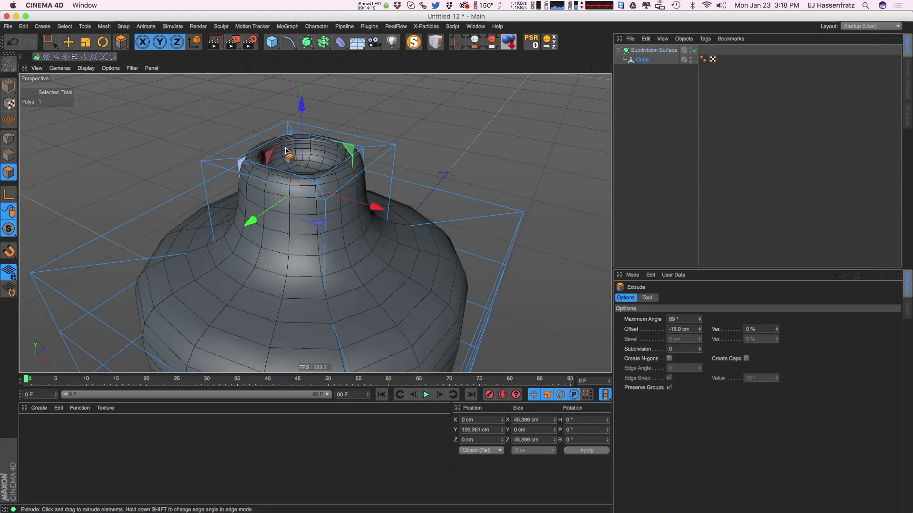
pyautogui.moveTo(434, 112); pyautogui.dragTo(304, 157)
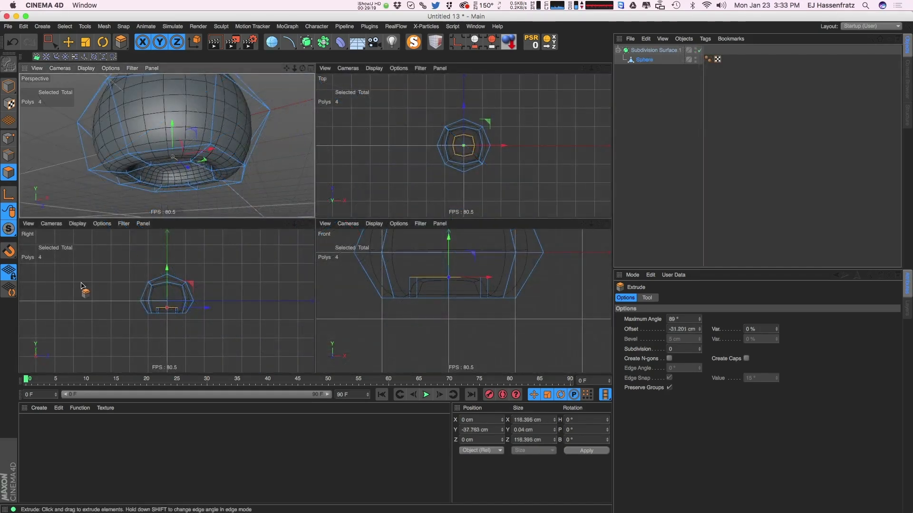
# Rectangle-select the edges around the sphere mesh's bottom opening in the Front view and activate the Scale tool.
pyautogui.moveTo(83, 287); pyautogui.dragTo(57, 309)
pyautogui.moveTo(199, 151); pyautogui.dragTo(207, 157)
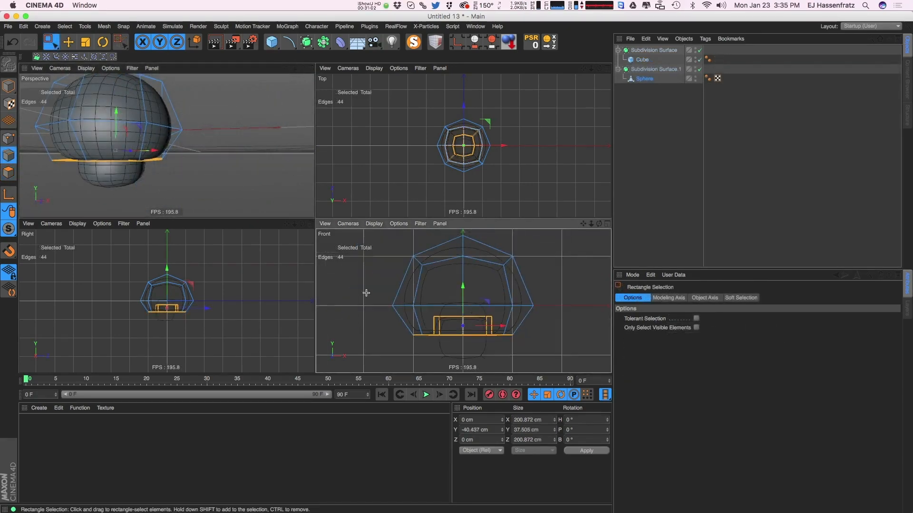
pyautogui.moveTo(366, 293); pyautogui.dragTo(567, 313)
pyautogui.moveTo(466, 276); pyautogui.dragTo(587, 249)
pyautogui.press('t')
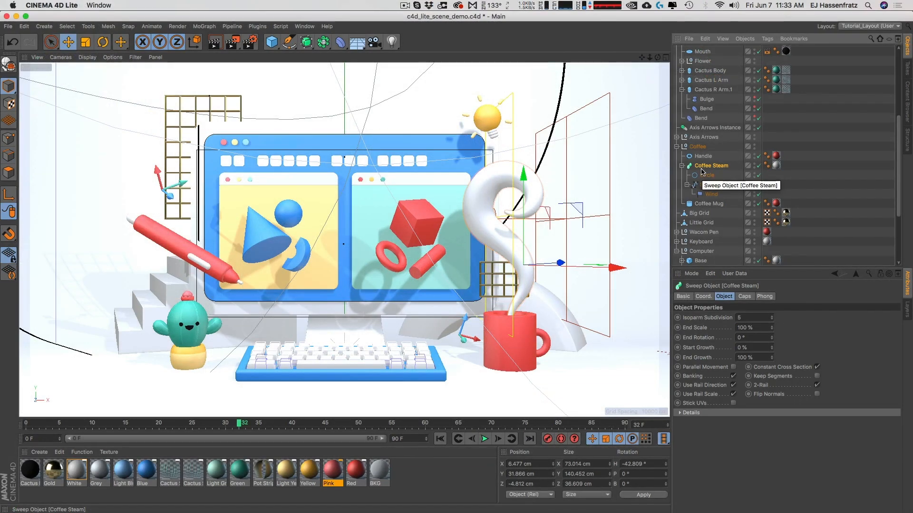
# Inspect the Coffee Steam sweep's Circle profile, its Scale curve under Details and its Steam.1 path spline.
pyautogui.click(704, 176)
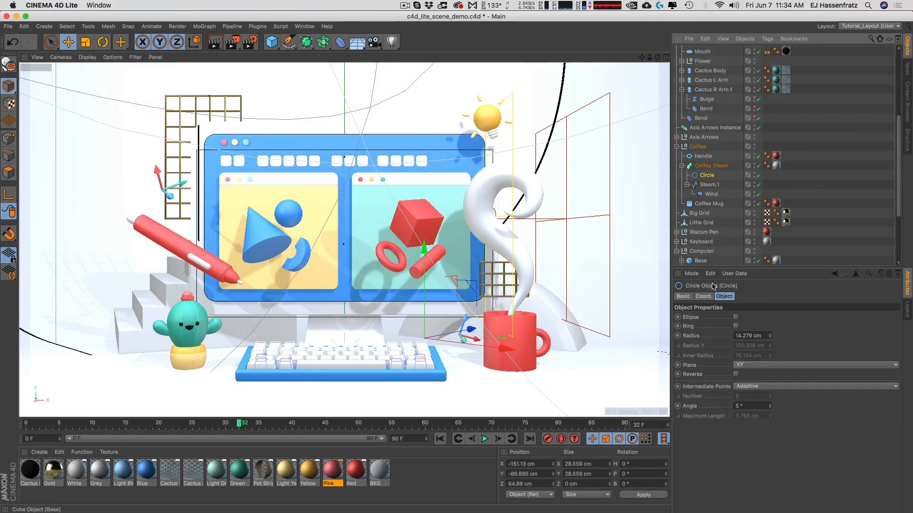
pyautogui.click(711, 165)
pyautogui.click(757, 413)
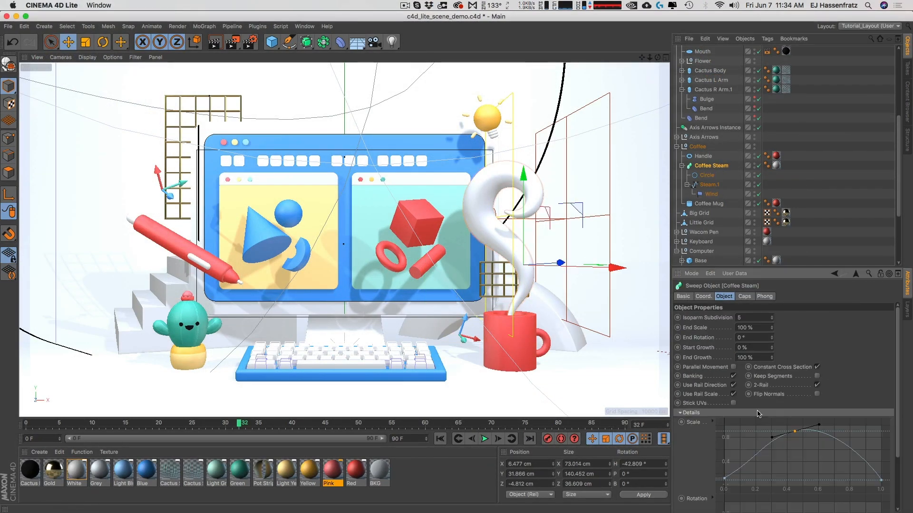
pyautogui.scroll(-3, 808, 376)
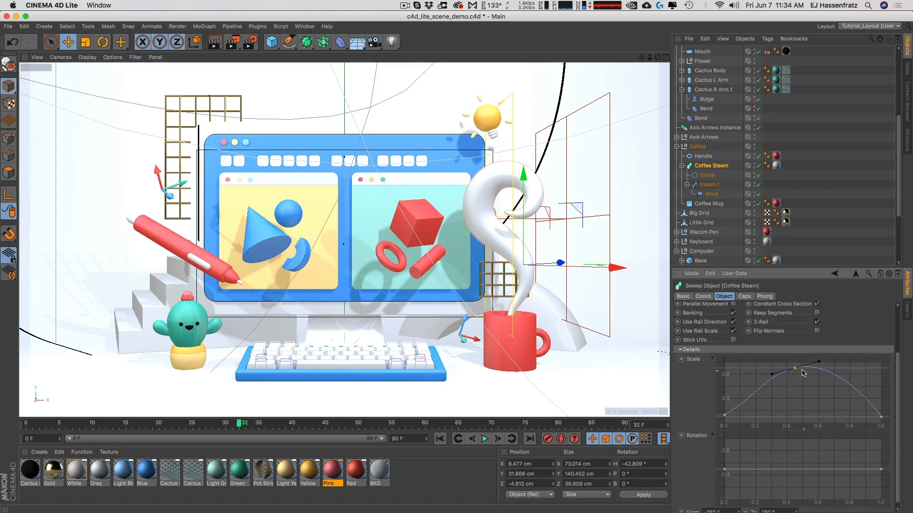
pyautogui.moveTo(794, 368)
pyautogui.mouseDown()
pyautogui.moveTo(802, 392)
pyautogui.moveTo(795, 369)
pyautogui.mouseUp()
pyautogui.click(706, 185)
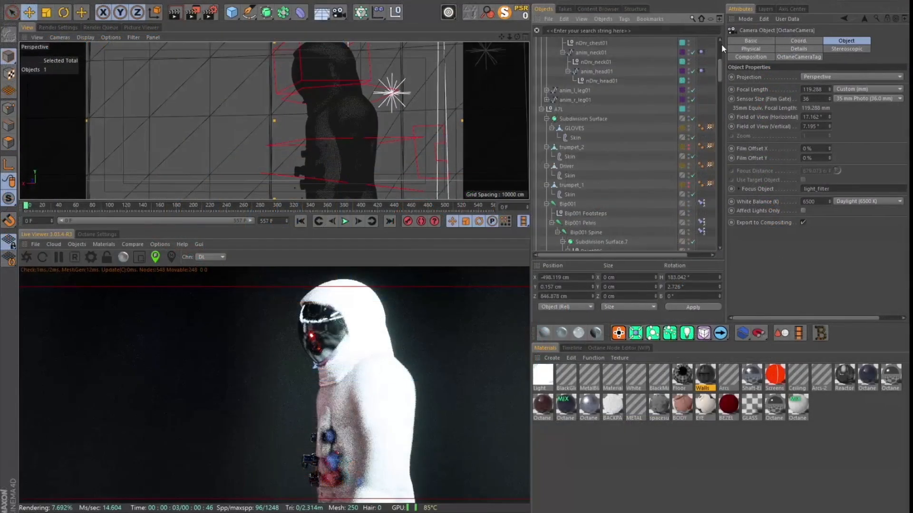
# Lower the aperture in the OctaneCamera tag's Thinlens settings to about 3.06 cm.
pyautogui.scroll(5, 718, 46)
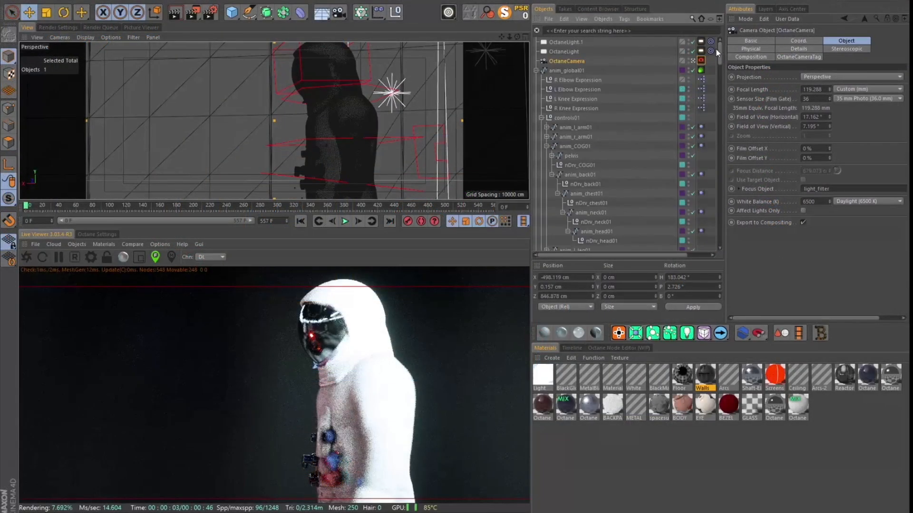
pyautogui.click(700, 61)
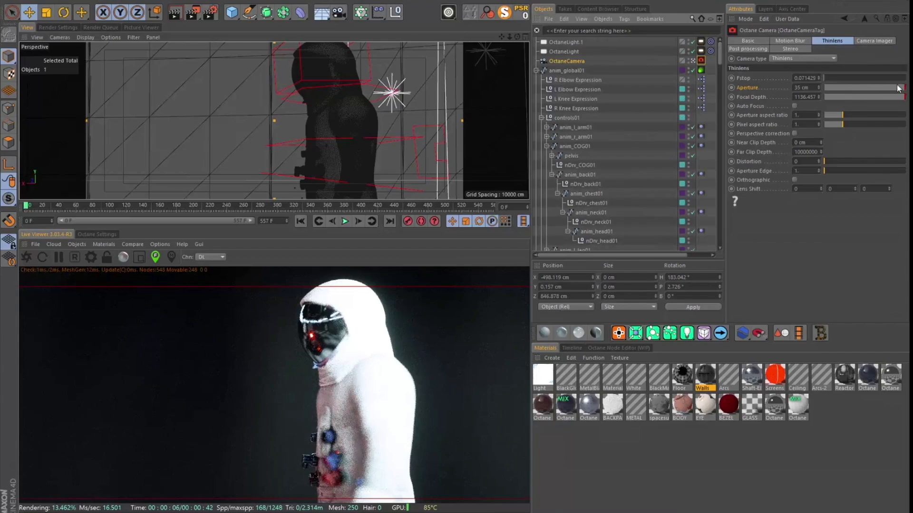
pyautogui.moveTo(899, 87); pyautogui.dragTo(885, 88)
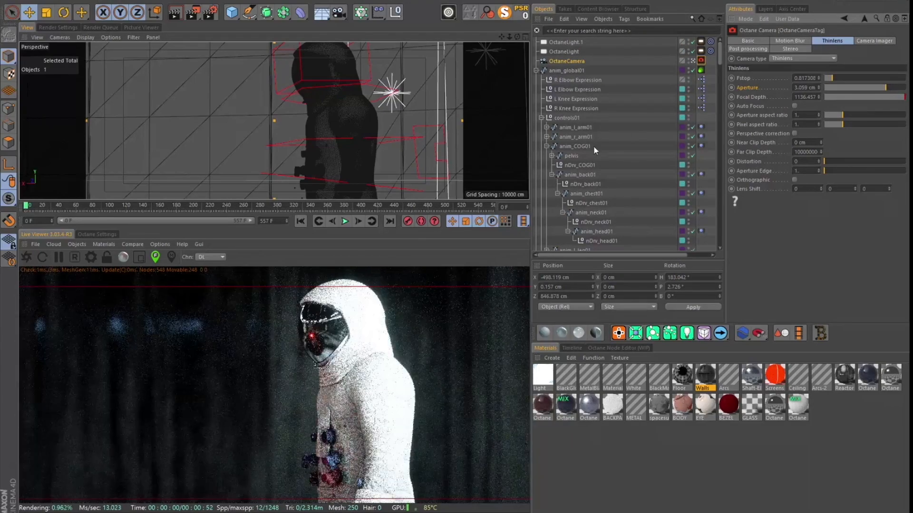
# Swing the Octane camera around to the astronaut's front and pull it back to frame the figure against the tunnel.
pyautogui.moveTo(341, 98); pyautogui.dragTo(400, 82)
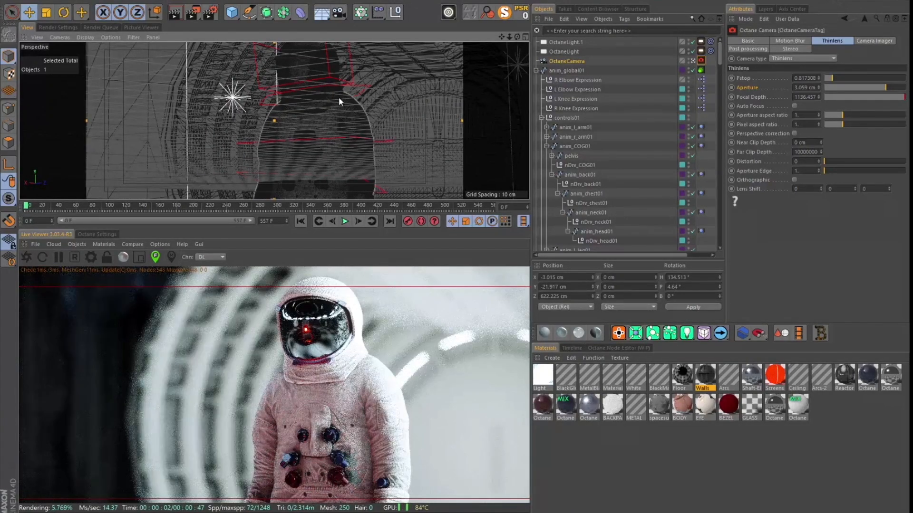
pyautogui.moveTo(327, 85); pyautogui.dragTo(210, 172)
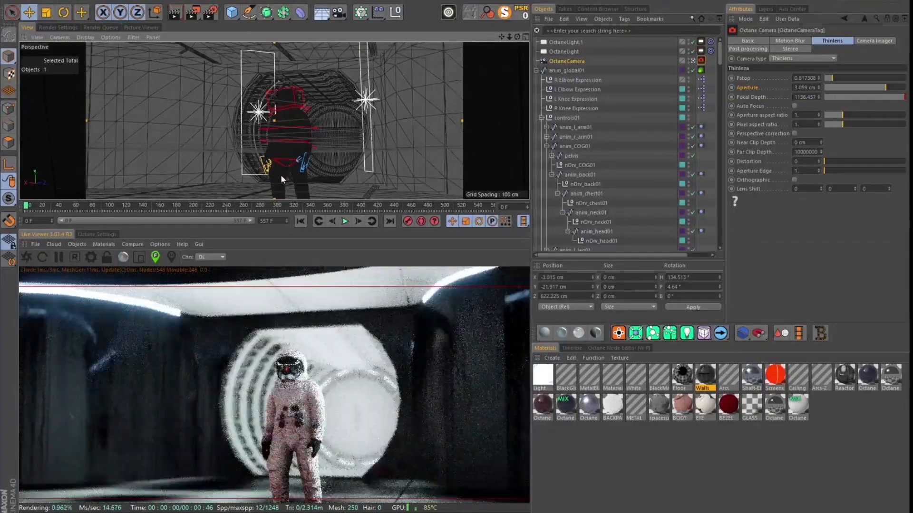
pyautogui.moveTo(269, 113); pyautogui.dragTo(344, 115)
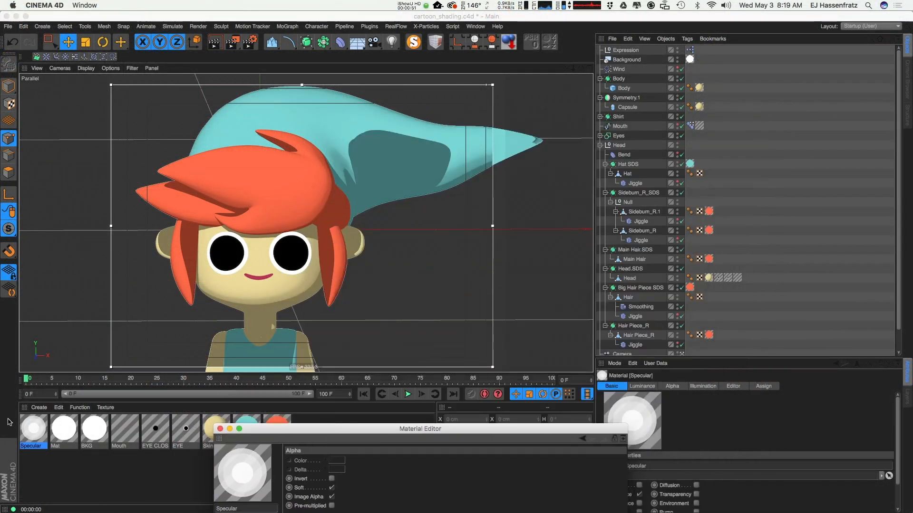
# Apply the Specular material to Big Hair Piece SDS, both sideburns and Hair Piece_R on the cartoon character.
pyautogui.moveTo(33, 430); pyautogui.dragTo(753, 272)
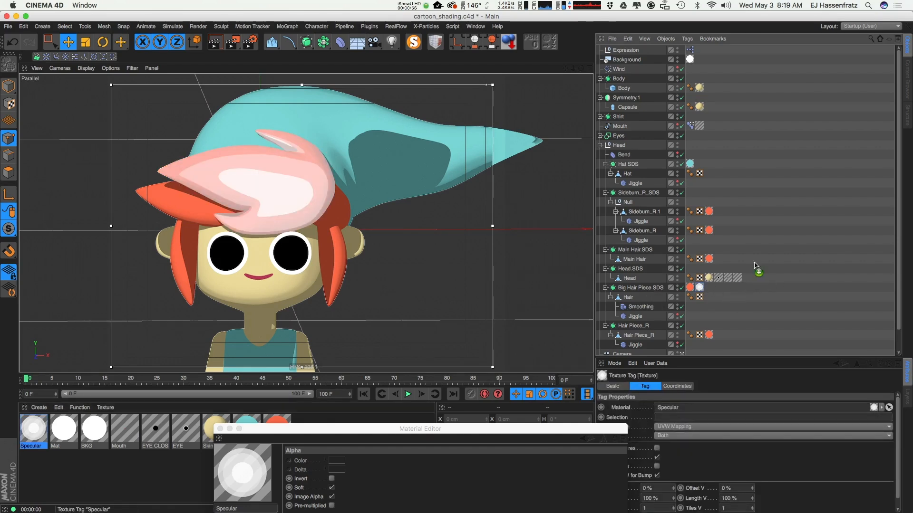
pyautogui.moveTo(726, 232); pyautogui.dragTo(723, 217)
pyautogui.moveTo(727, 347); pyautogui.dragTo(725, 336)
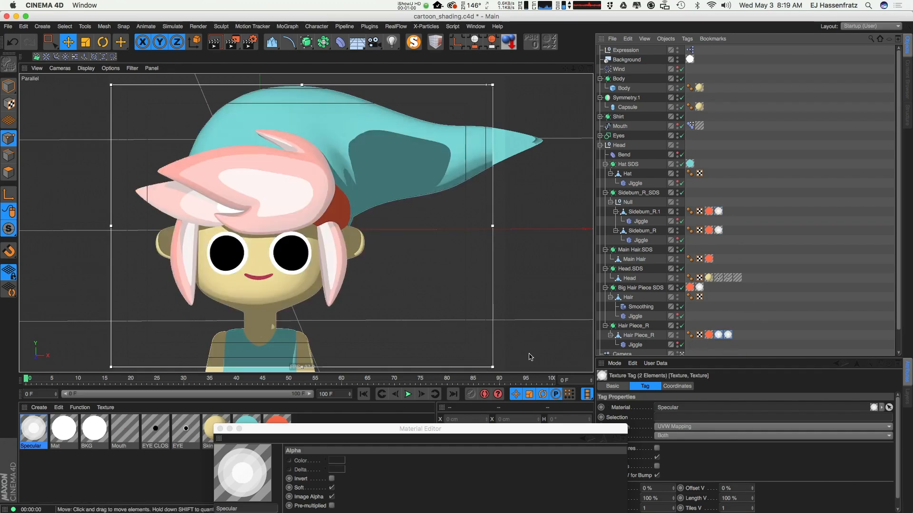
pyautogui.moveTo(362, 429); pyautogui.dragTo(559, 104)
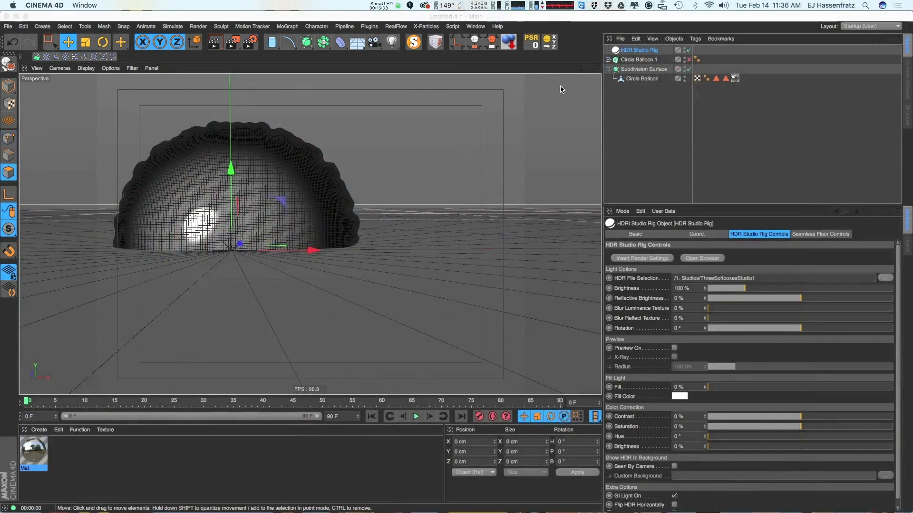
# Turn off the HDR Studio Rig's floor and background, then open its HDR browser.
pyautogui.click(644, 49)
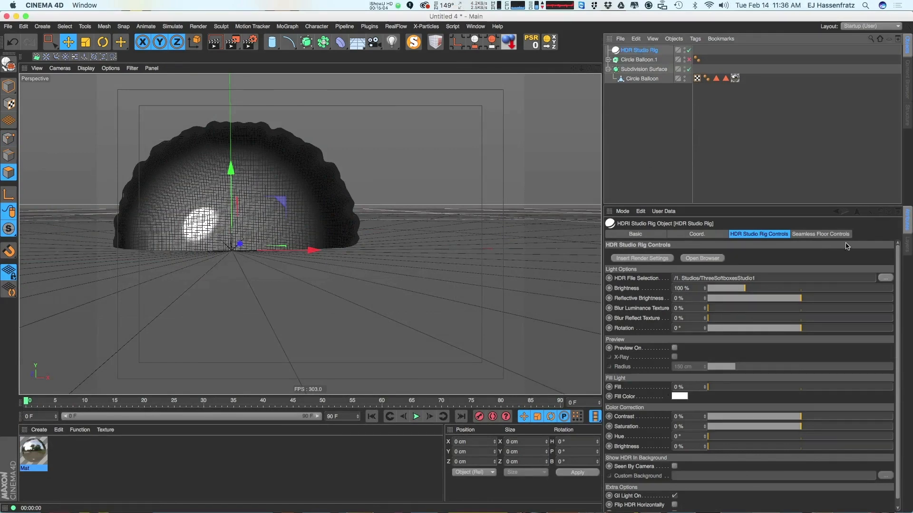
pyautogui.click(805, 236)
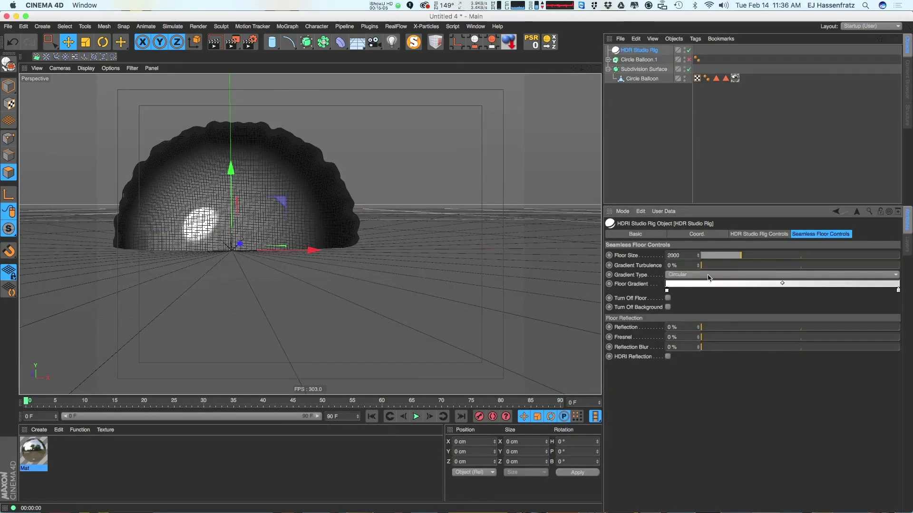
pyautogui.click(668, 298)
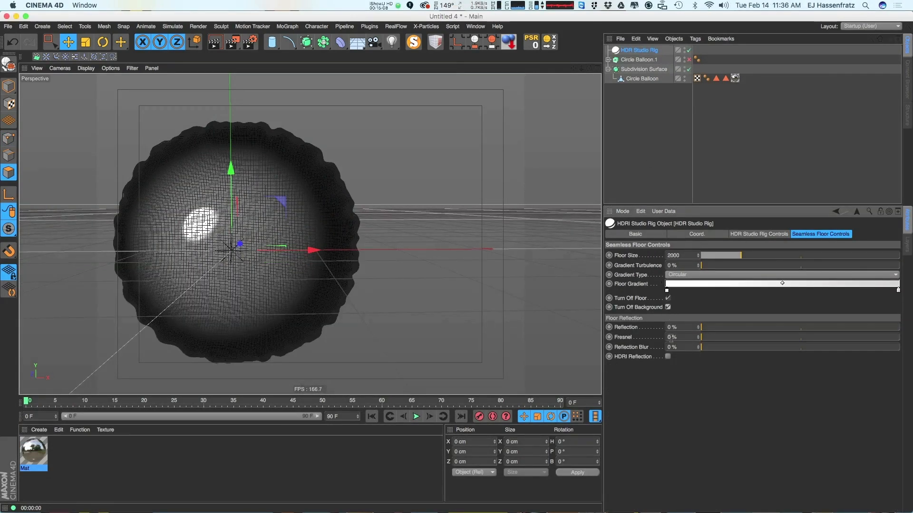
pyautogui.click(761, 235)
pyautogui.click(707, 260)
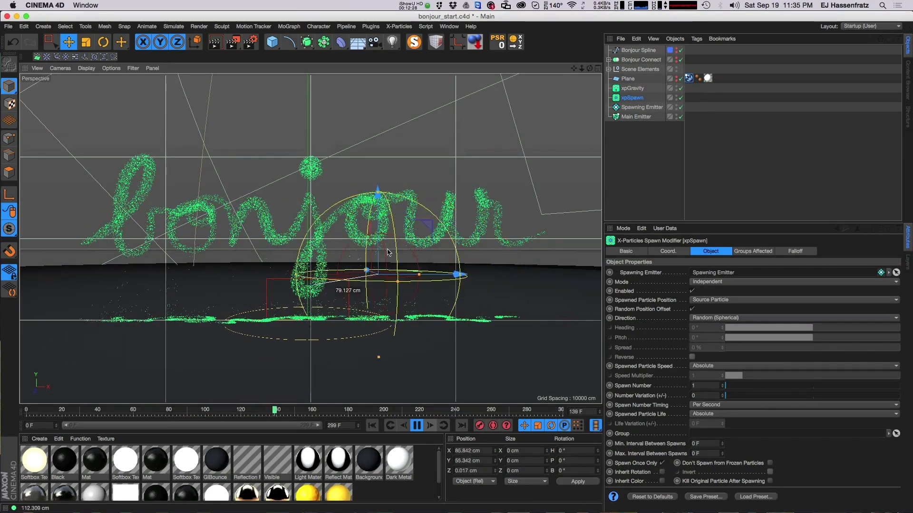
# Rewind the bonjour particle animation to its start.
pyautogui.click(371, 425)
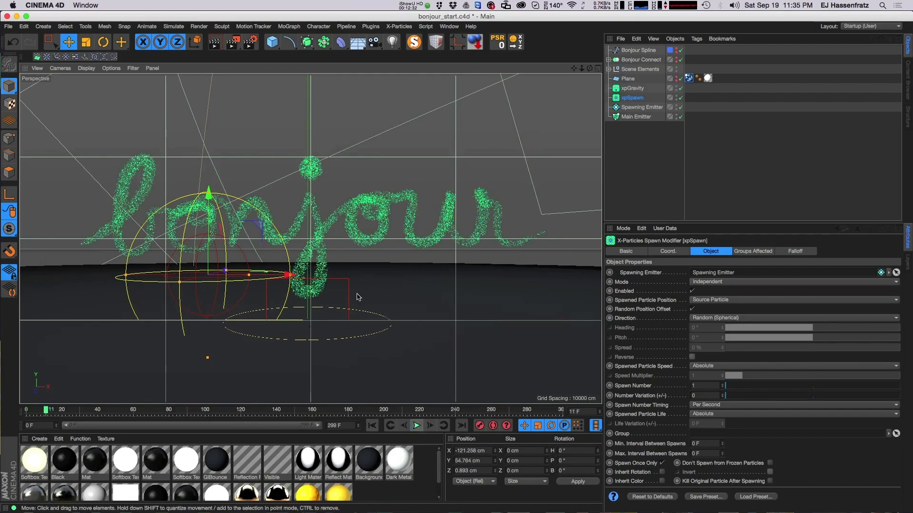